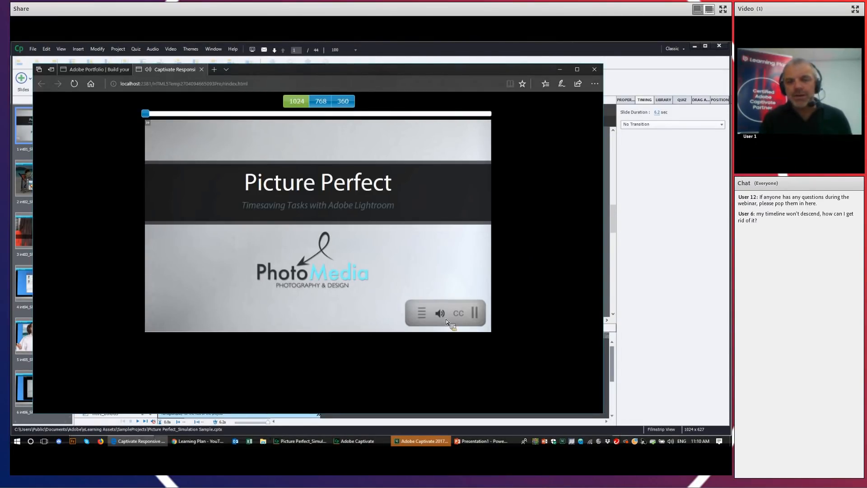
# Mute the audio in the project's browser preview and examine the local address the preview runs from
pyautogui.click(438, 313)
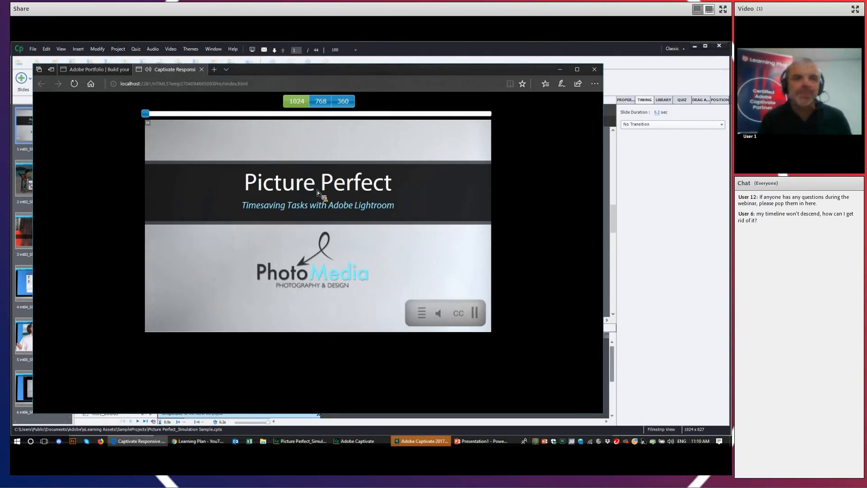
pyautogui.click(125, 85)
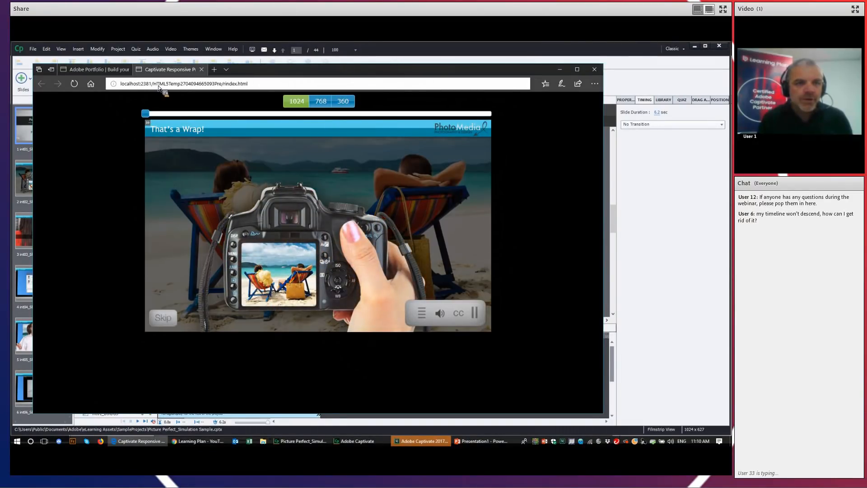
pyautogui.moveTo(181, 84); pyautogui.dragTo(239, 73)
pyautogui.tripleClick(223, 86)
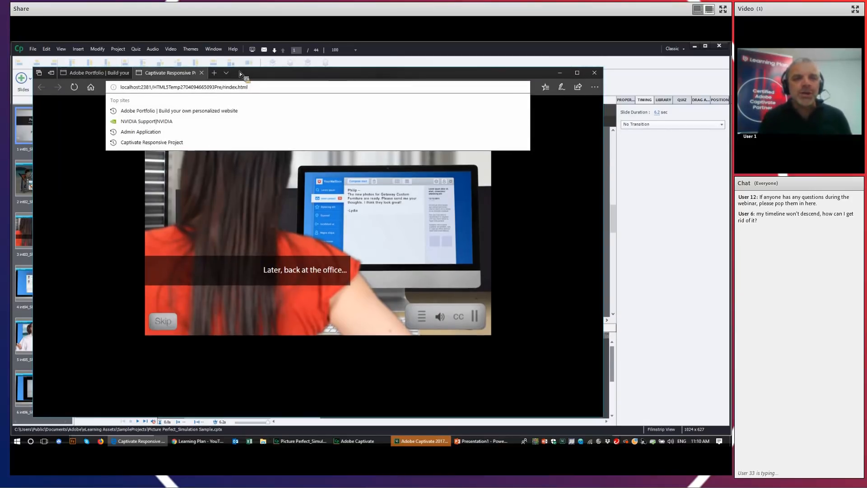
pyautogui.click(378, 56)
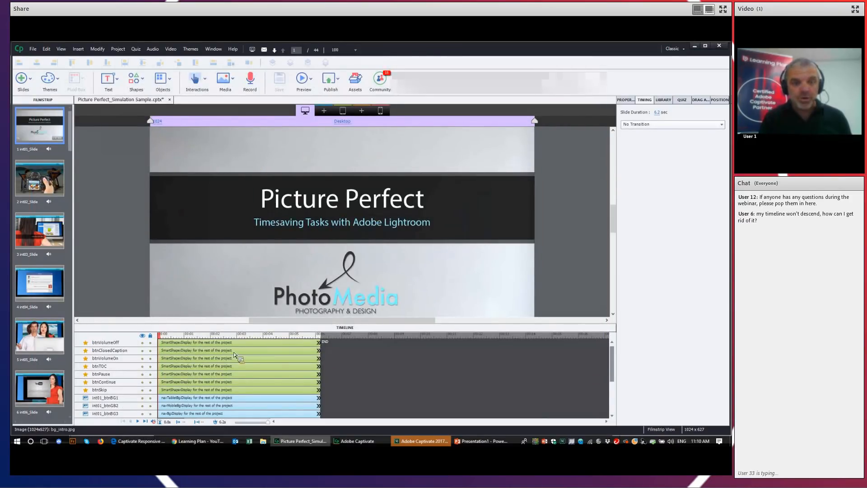
pyautogui.click(131, 442)
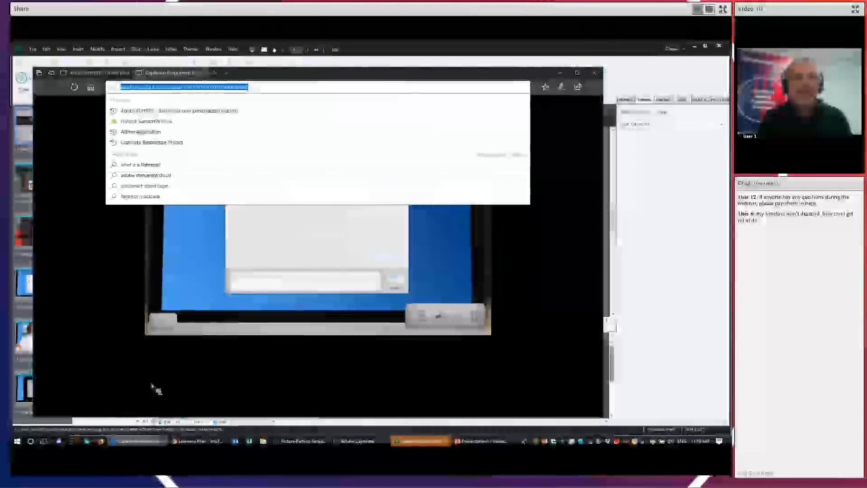
pyautogui.click(172, 371)
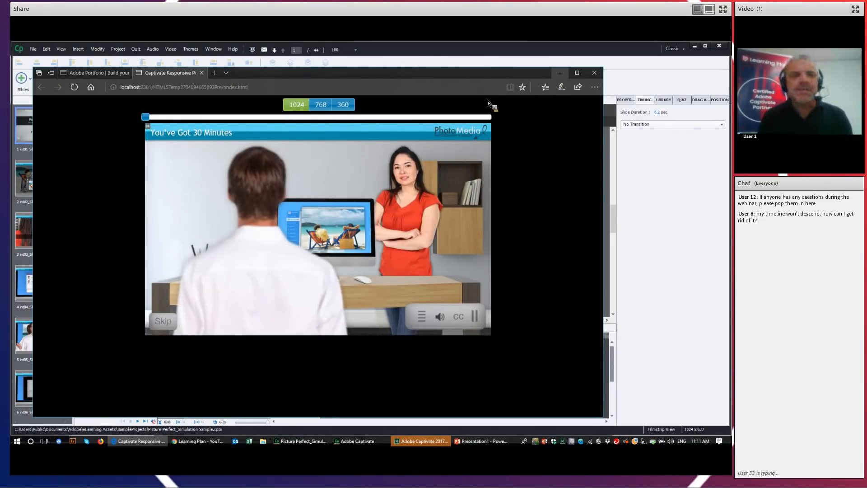
# Return to the Captivate project and insert "This is" before "Picture Perfect" in the first slide's title caption
pyautogui.click(559, 72)
pyautogui.click(54, 125)
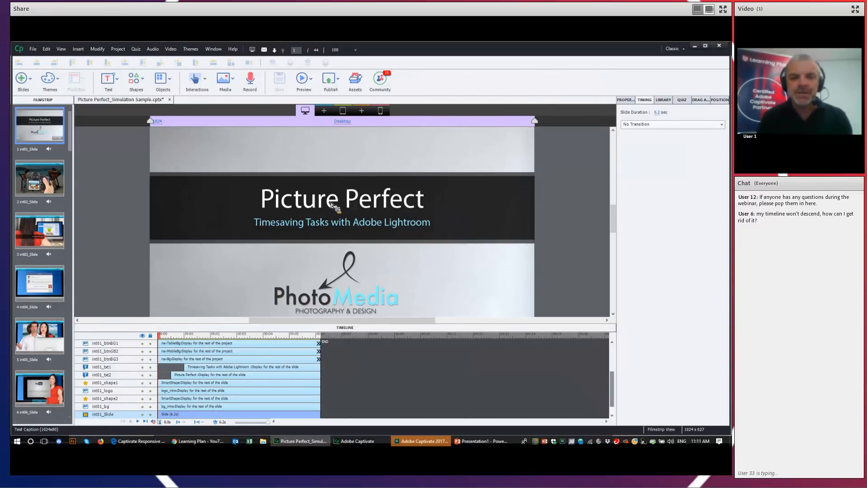
pyautogui.click(315, 203)
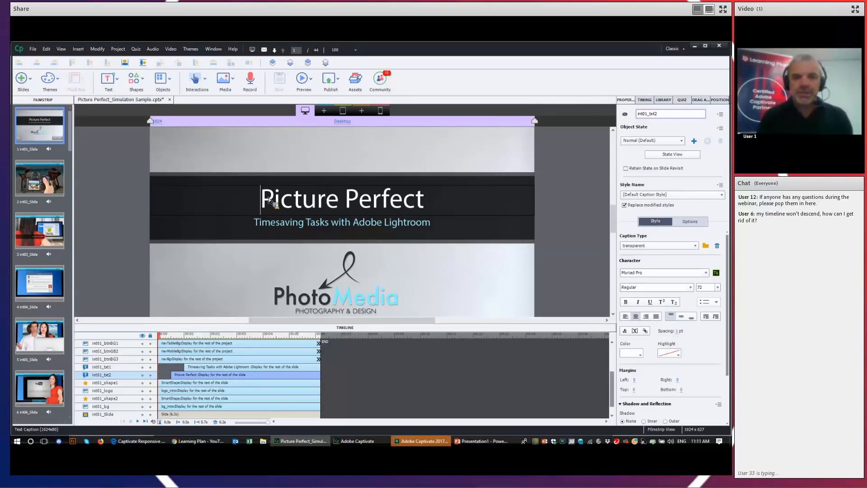
pyautogui.write('This is')
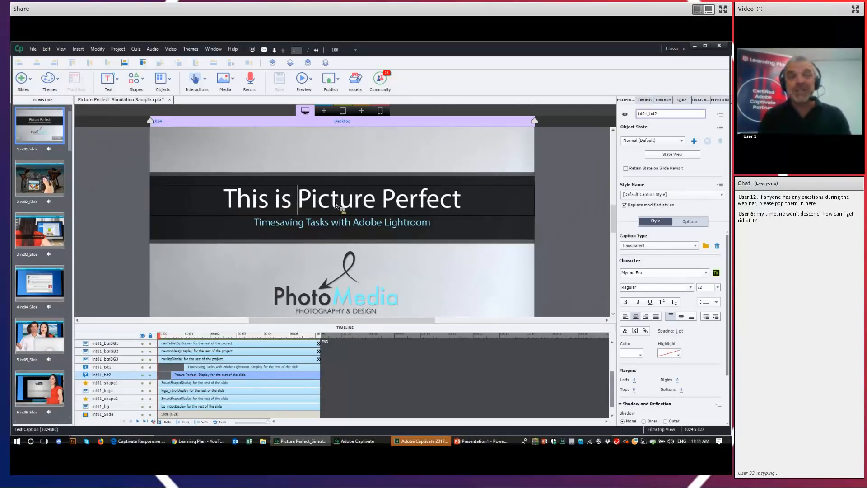
# Switch to the browser preview and reload it to check whether the edited title appears
pyautogui.click(147, 443)
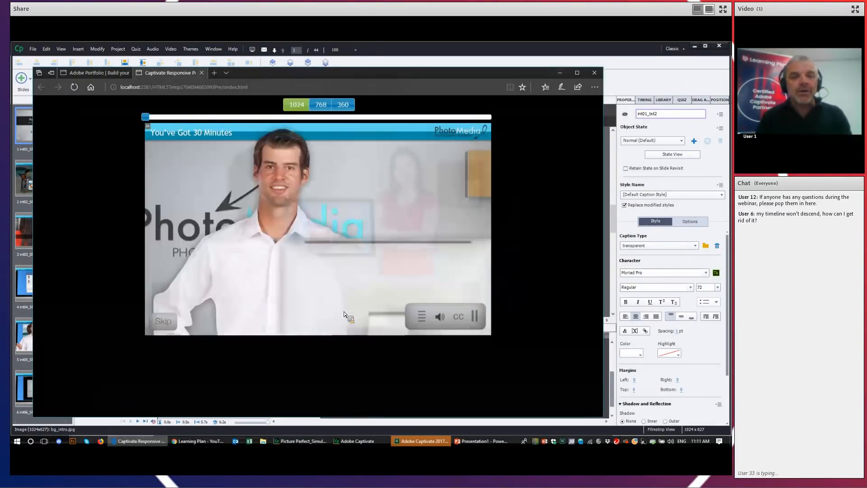
pyautogui.click(76, 88)
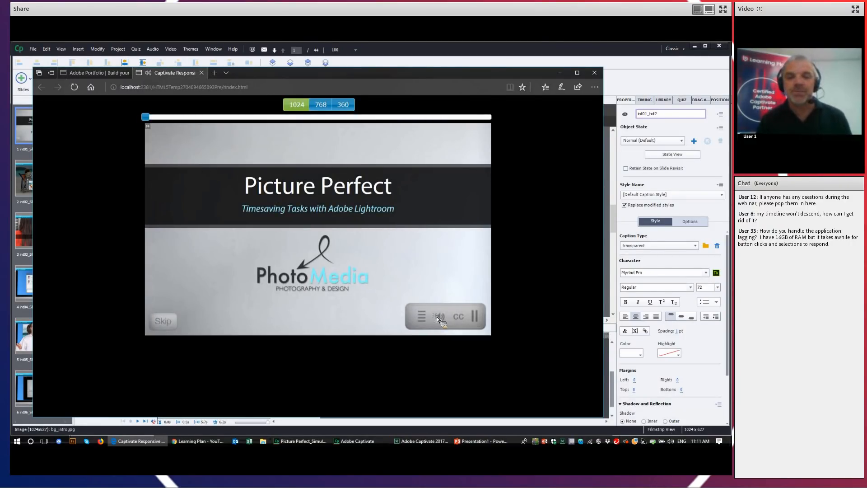
pyautogui.click(170, 87)
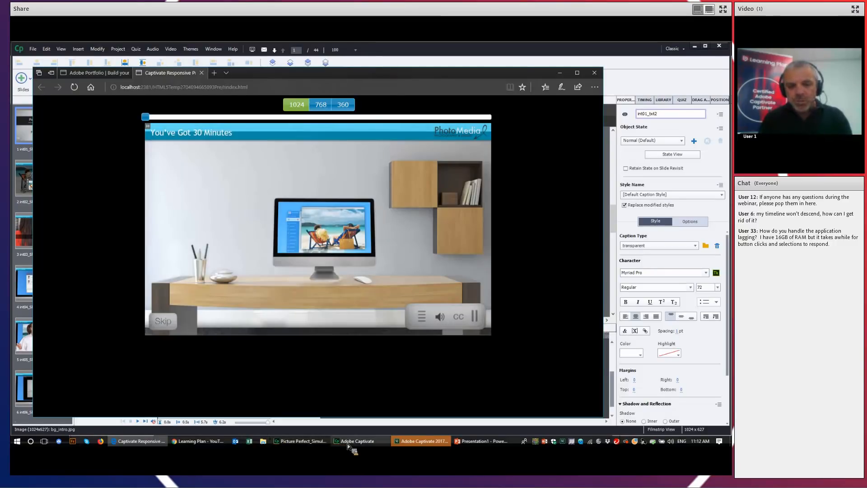
# Switch back to the Captivate project and view the General Settings preferences, including the project cache options
pyautogui.click(343, 443)
pyautogui.hotkey('alt', 'Tab')
pyautogui.press('Tab')
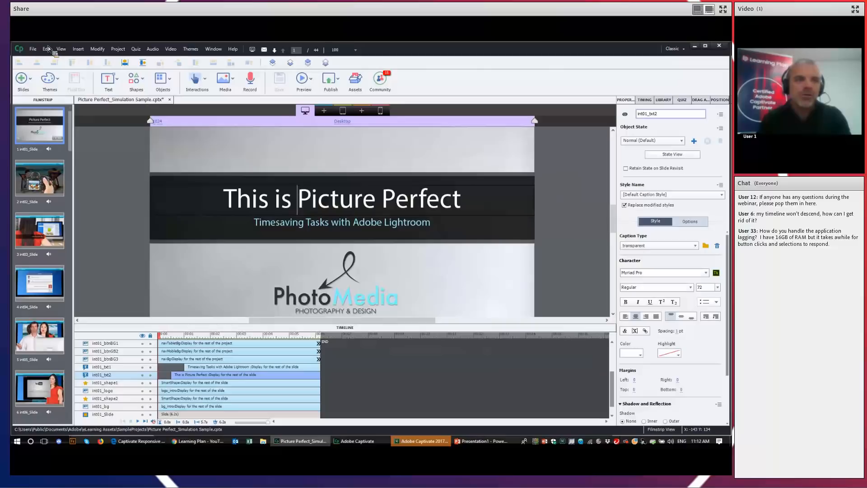
pyautogui.click(46, 50)
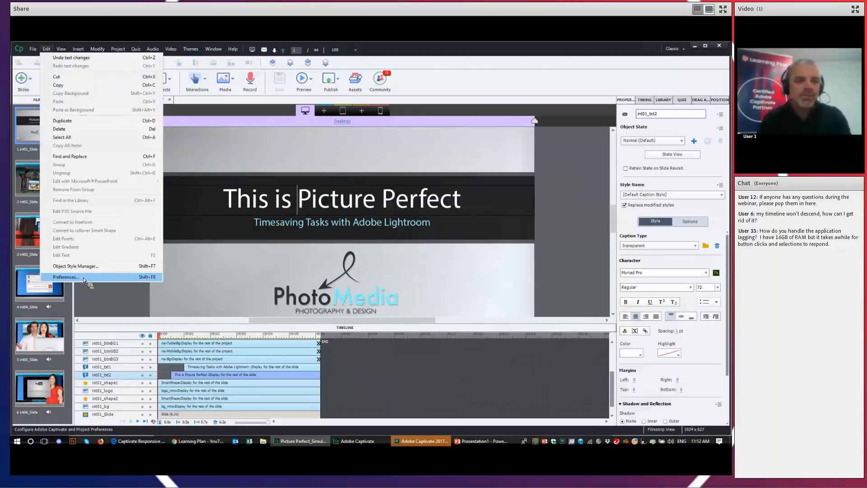
pyautogui.click(84, 277)
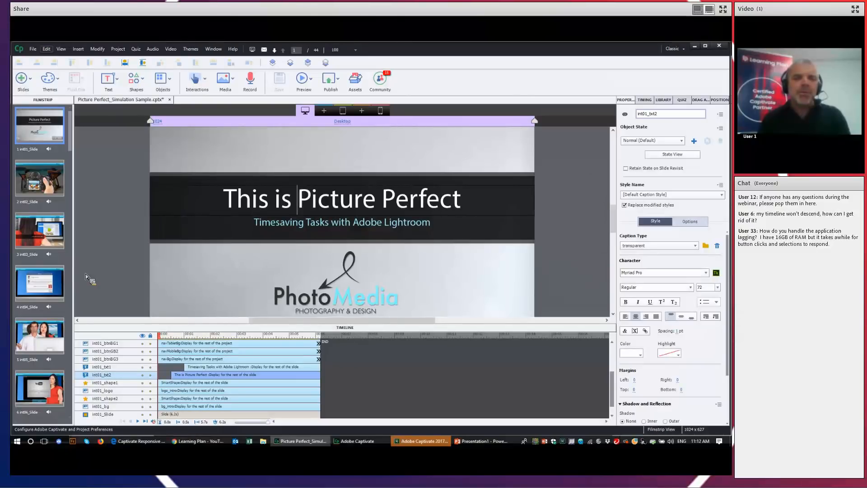
pyautogui.click(264, 126)
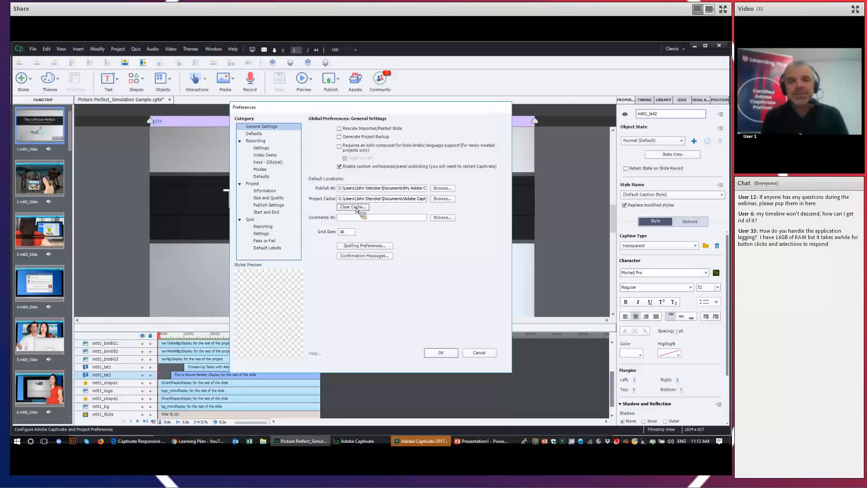
# Open the Windows Disk Cleanup drive selection, exit it without cleaning, and cancel the Captivate preferences
pyautogui.press('super')
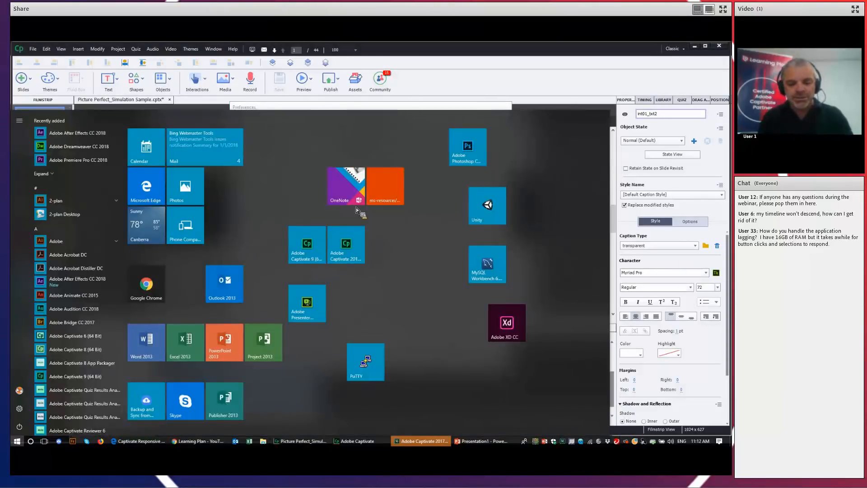
pyautogui.write('clean')
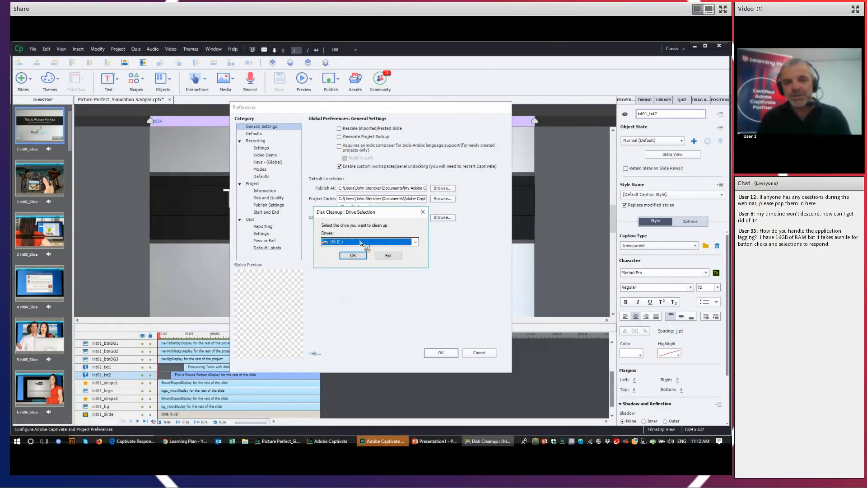
pyautogui.click(388, 256)
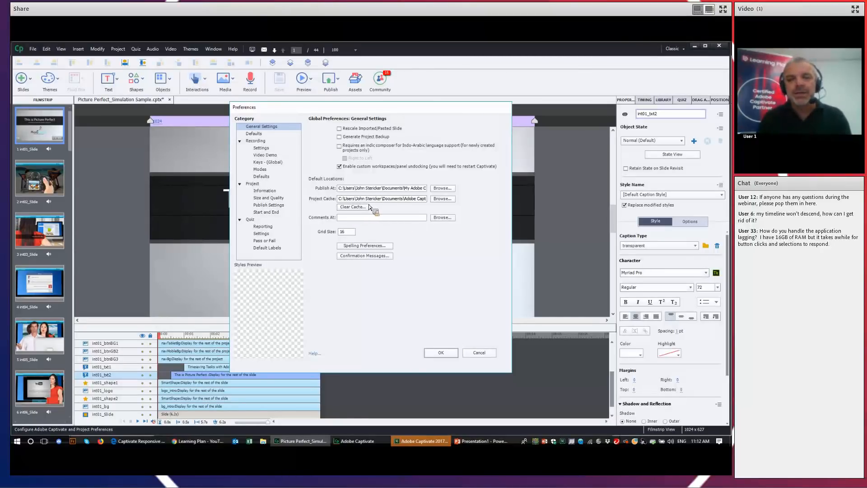
pyautogui.click(480, 354)
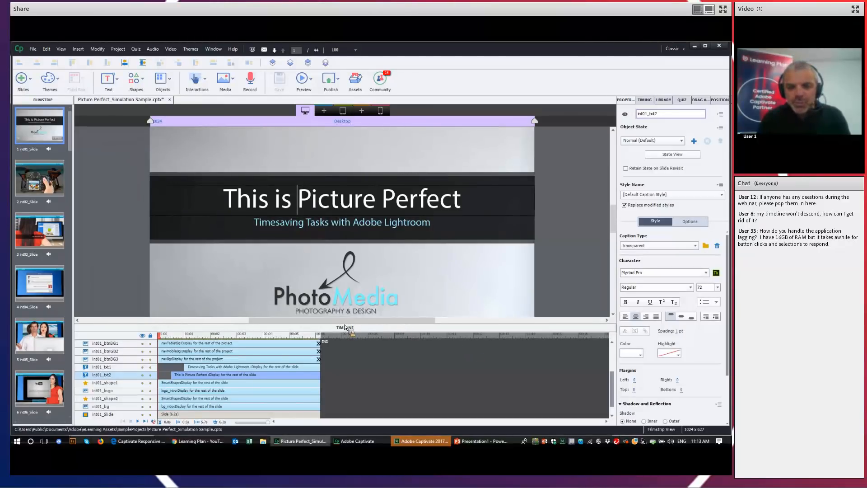
# Shrink the Timeline panel's height to enlarge the stage, and expand the panel back again
pyautogui.moveTo(345, 322); pyautogui.dragTo(331, 394)
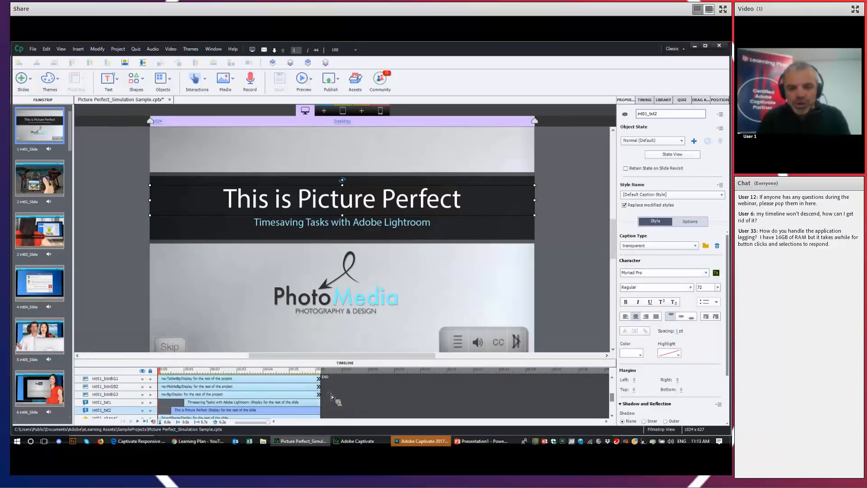
pyautogui.moveTo(337, 359); pyautogui.dragTo(349, 328)
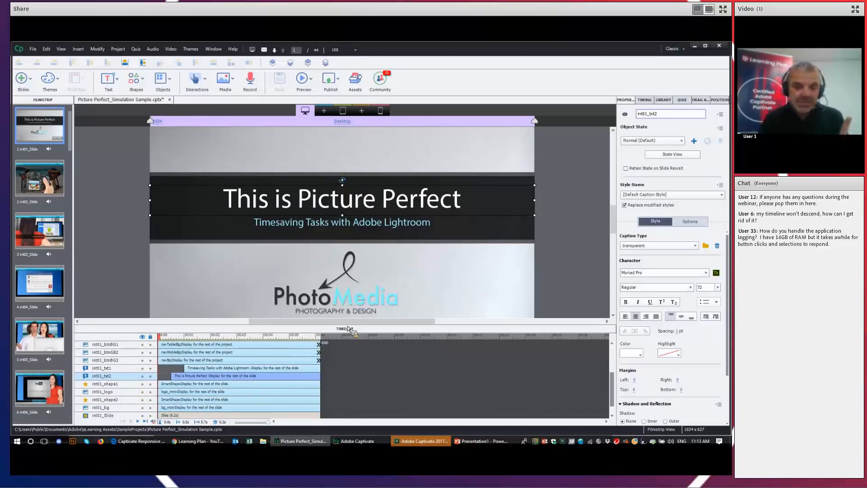
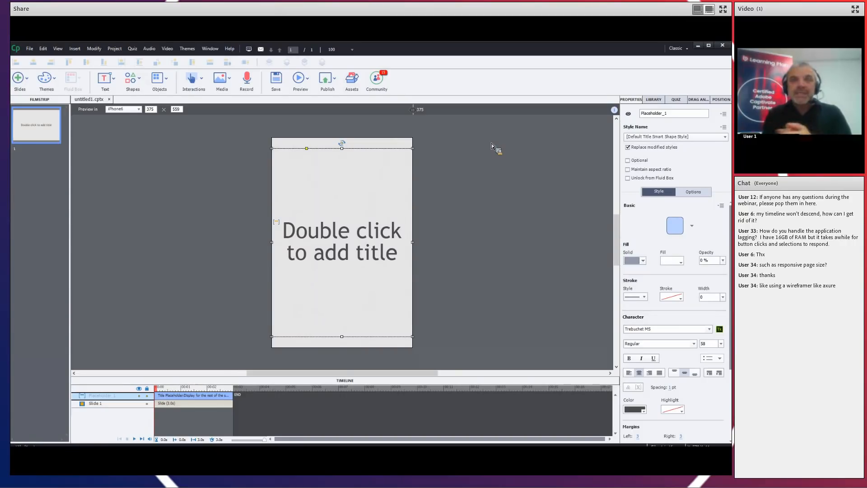
# Select the title slide's fluid box with a marquee across the slide's edge to view its properties, deselecting it after each try
pyautogui.click(467, 185)
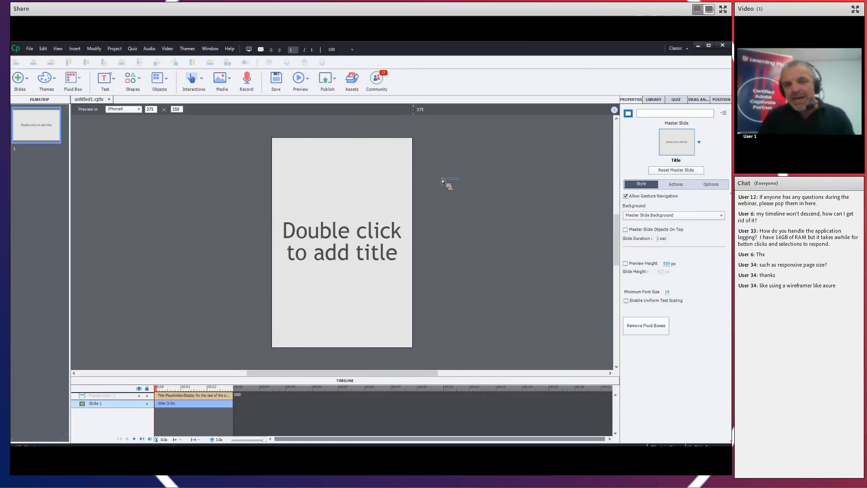
pyautogui.moveTo(430, 173); pyautogui.dragTo(401, 158)
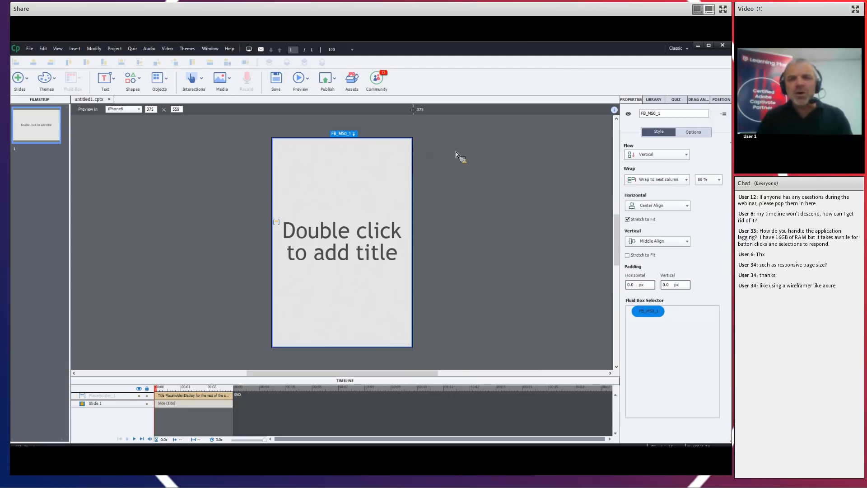
pyautogui.click(413, 154)
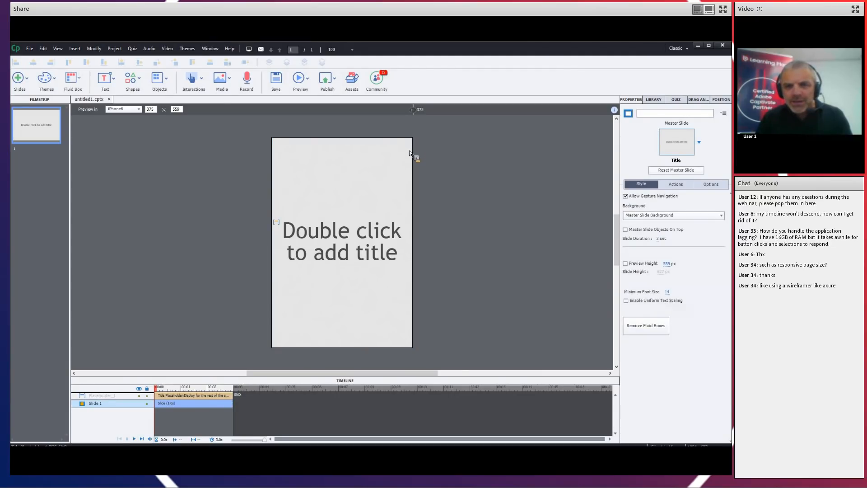
pyautogui.click(410, 148)
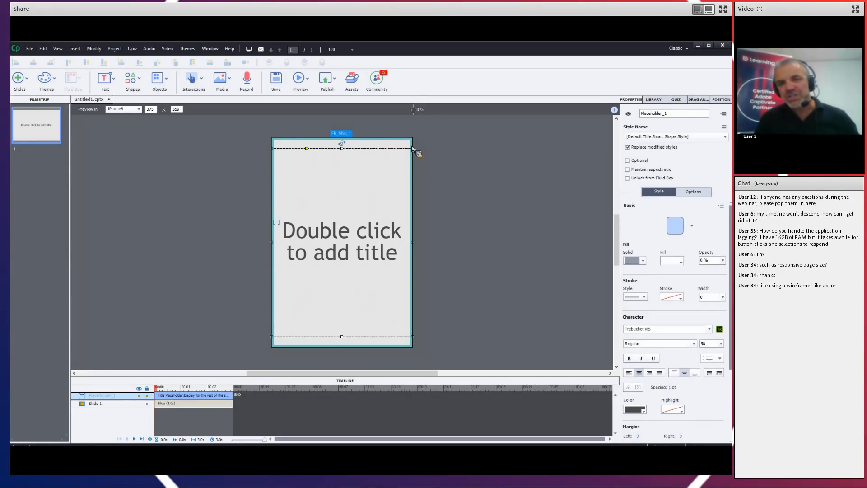
pyautogui.click(411, 145)
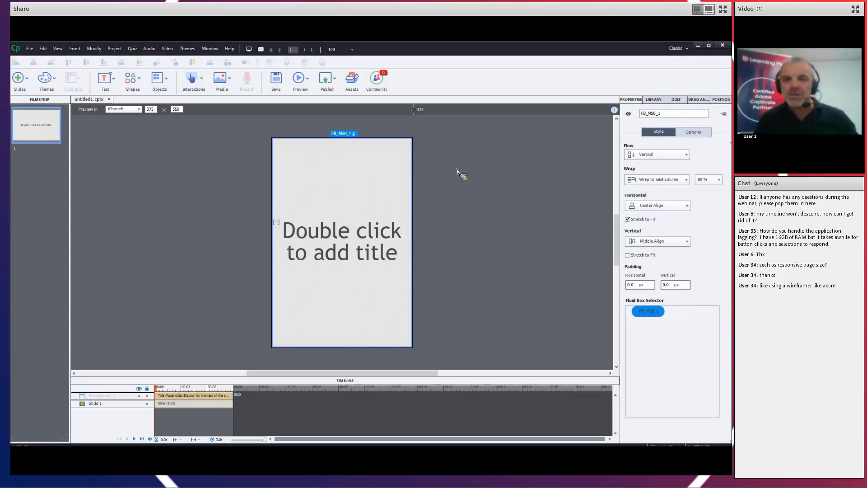
pyautogui.click(445, 178)
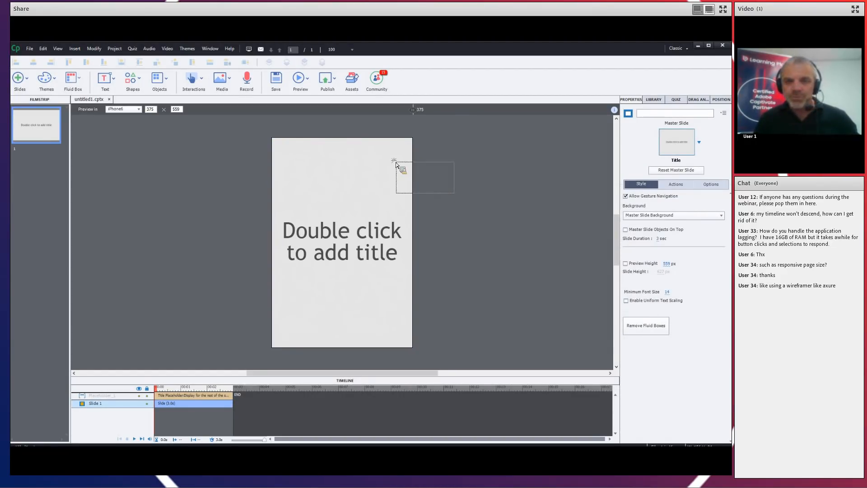
pyautogui.click(410, 161)
pyautogui.click(460, 174)
pyautogui.moveTo(462, 189); pyautogui.dragTo(391, 159)
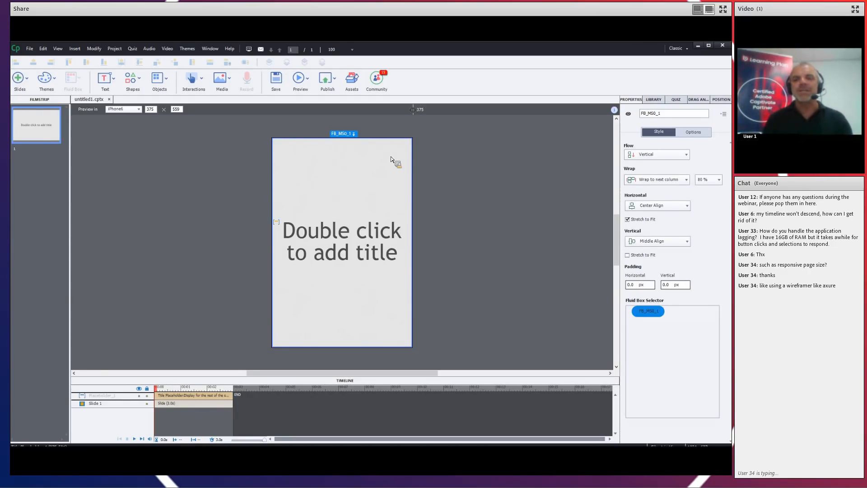
pyautogui.click(449, 175)
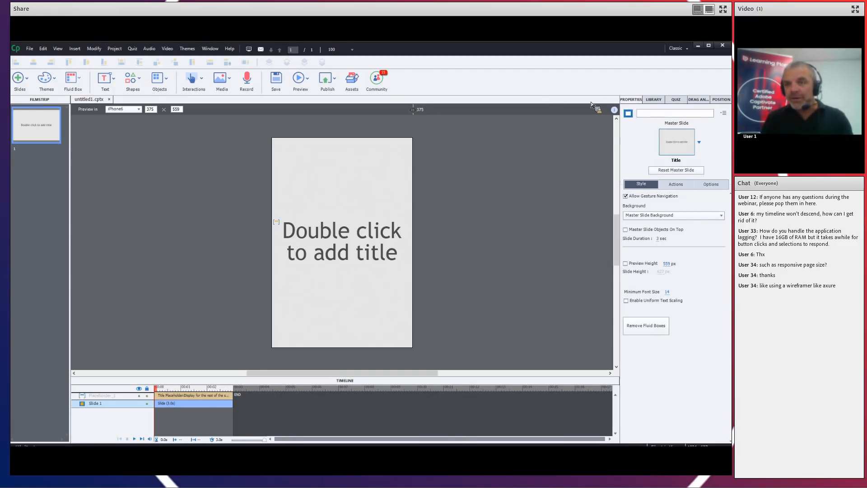
# Hide the Properties panel and show it again
pyautogui.click(205, 49)
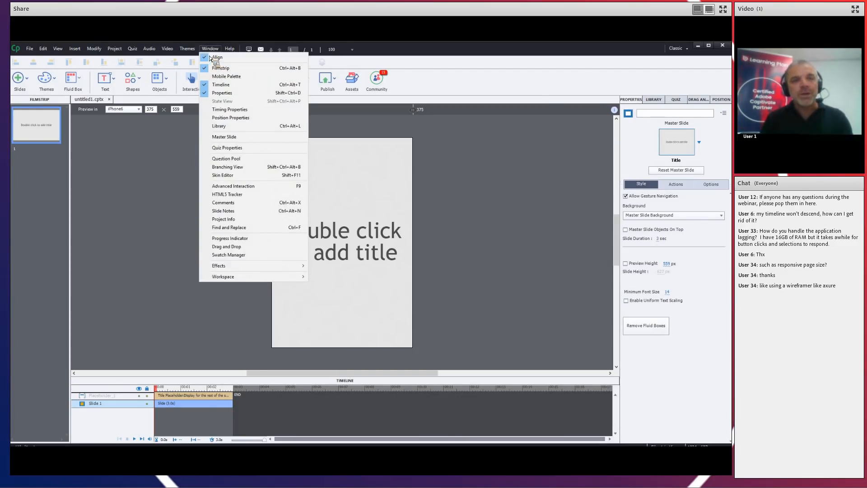
pyautogui.click(223, 96)
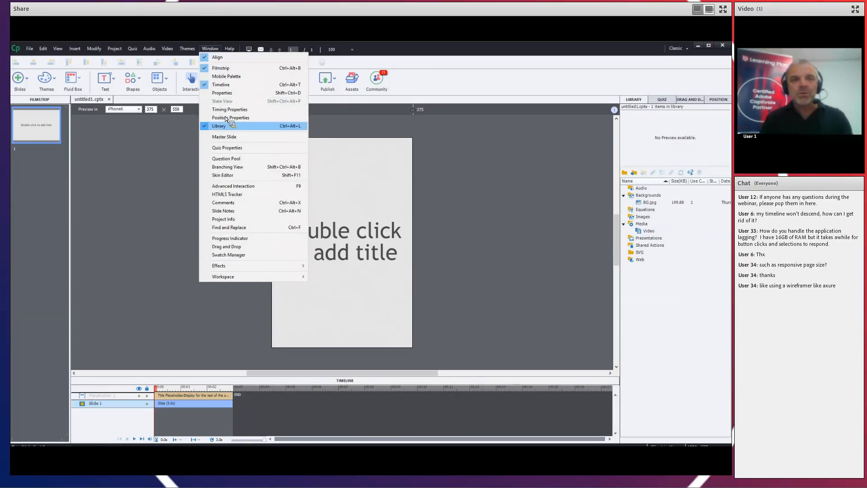
pyautogui.click(226, 93)
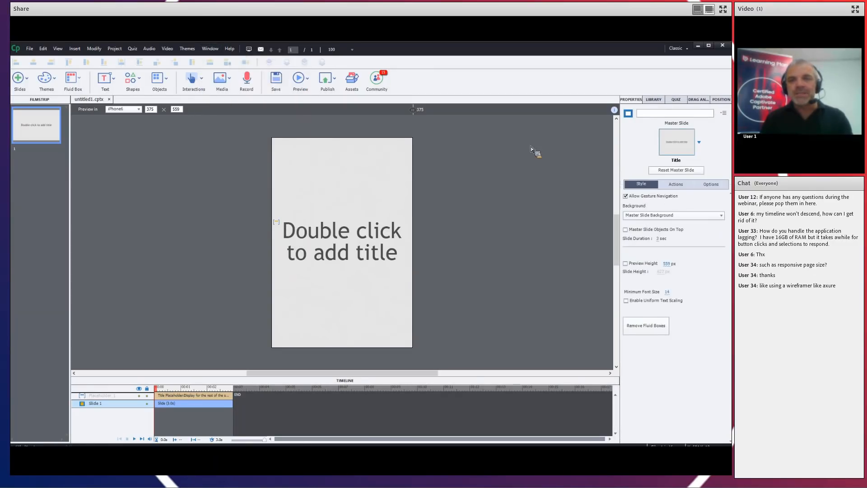
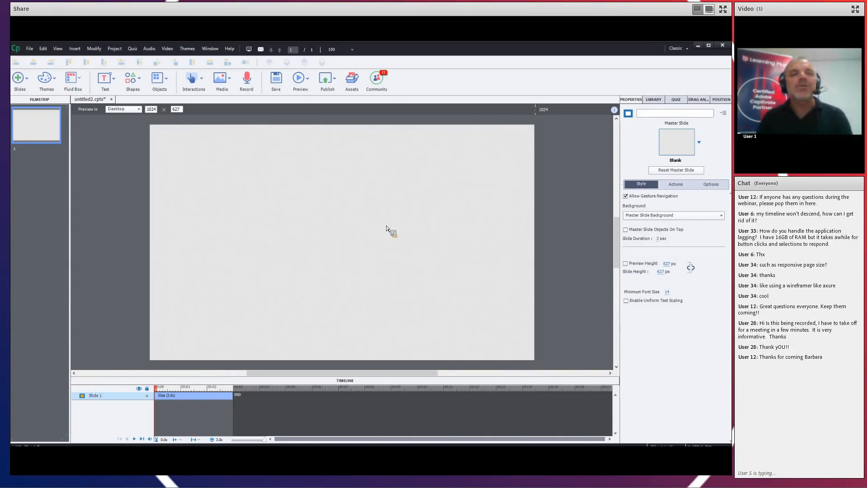
# Close the untitled2.cptx project without saving it and create a new Responsive Project
pyautogui.click(111, 99)
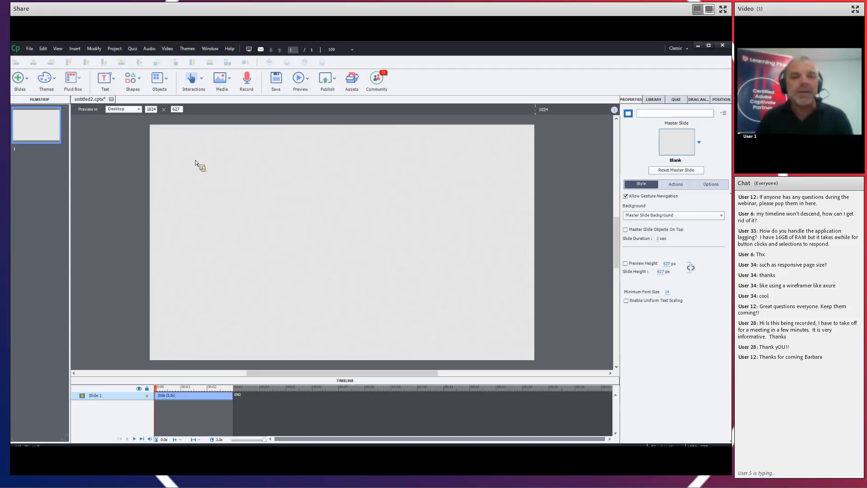
pyautogui.click(368, 263)
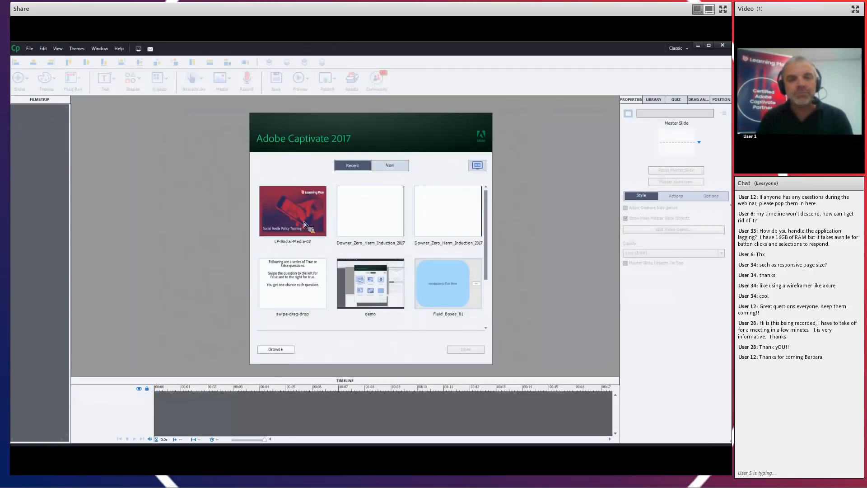
pyautogui.click(388, 166)
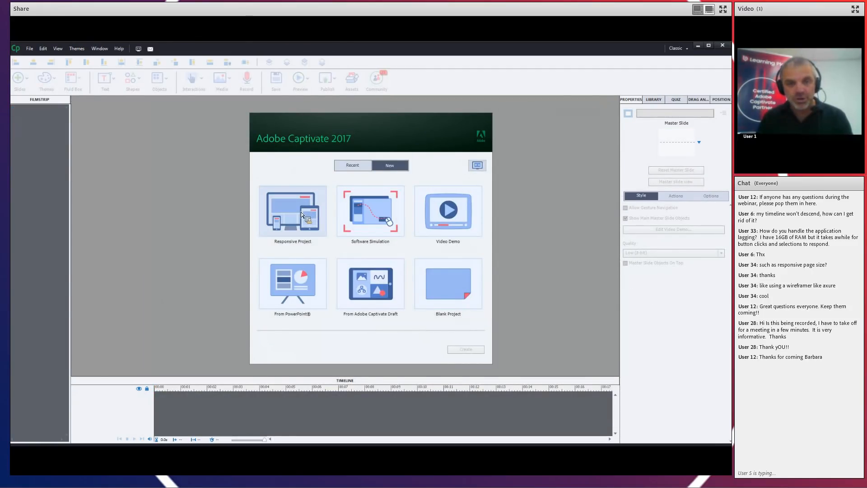
pyautogui.doubleClick(301, 212)
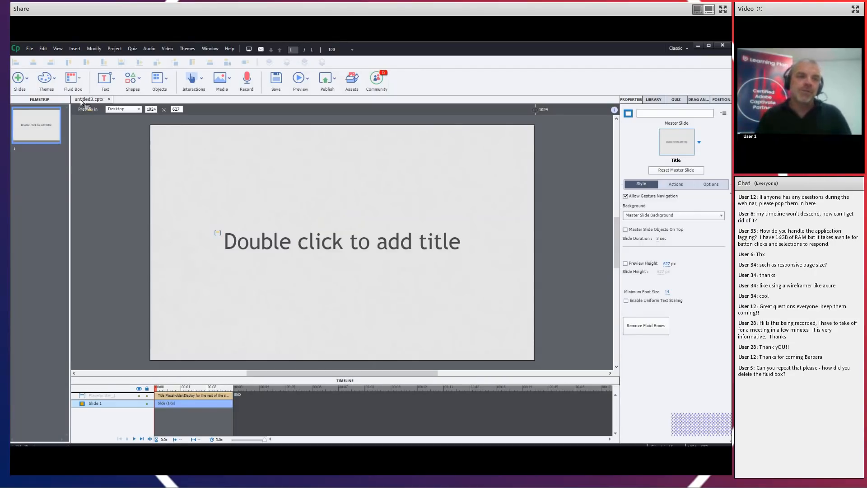
# Change the title slide's master slide to Blank to remove its fluid box
pyautogui.click(82, 81)
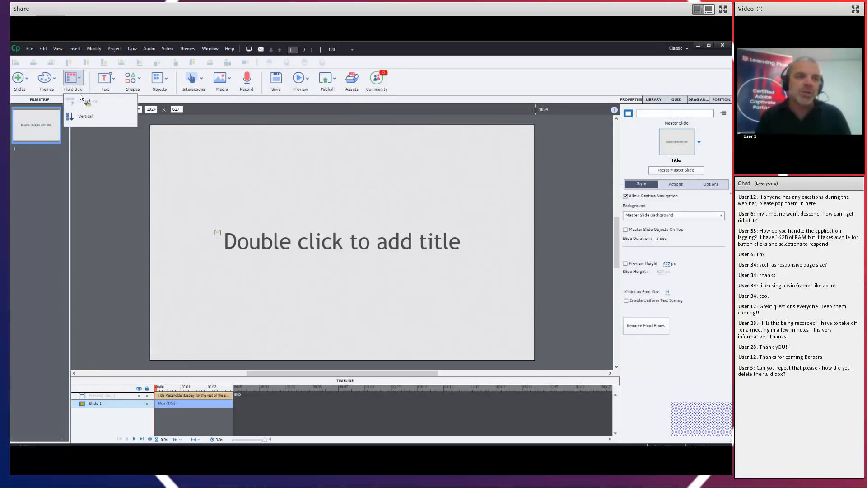
pyautogui.click(111, 173)
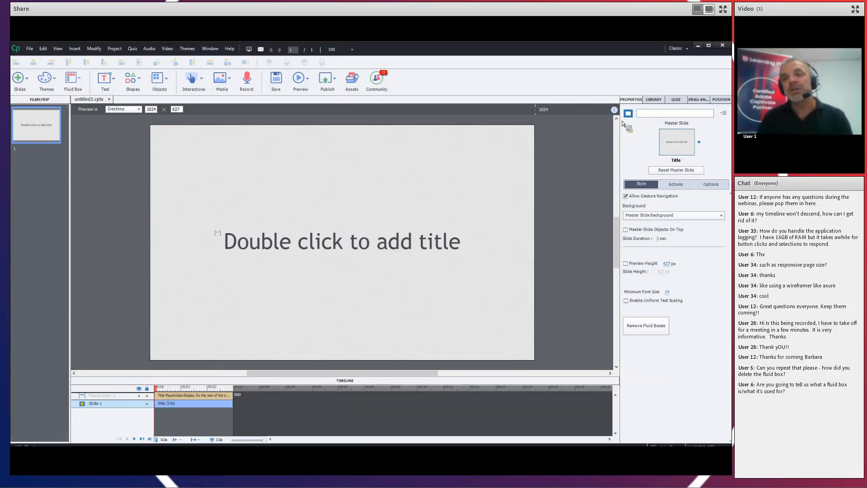
pyautogui.click(698, 143)
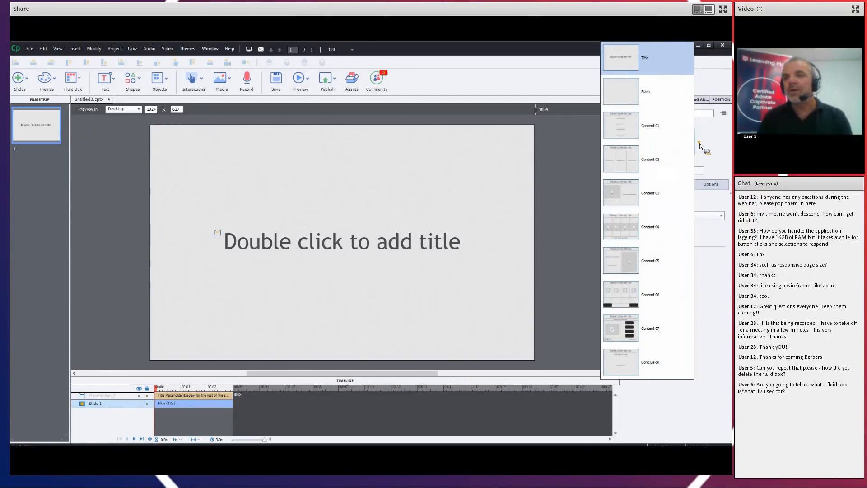
pyautogui.click(630, 96)
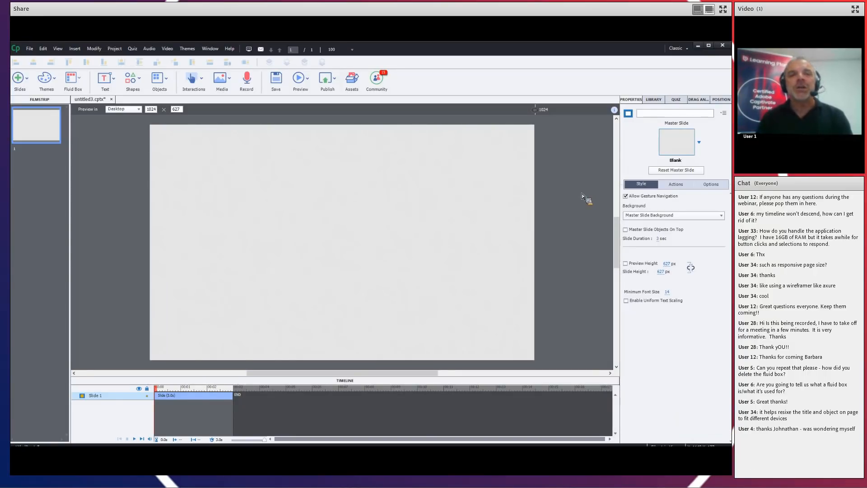
# Insert the Learning Plan logo image Clipboard1033610921343.bmp from the 2018 assets folder onto the blank slide
pyautogui.click(223, 80)
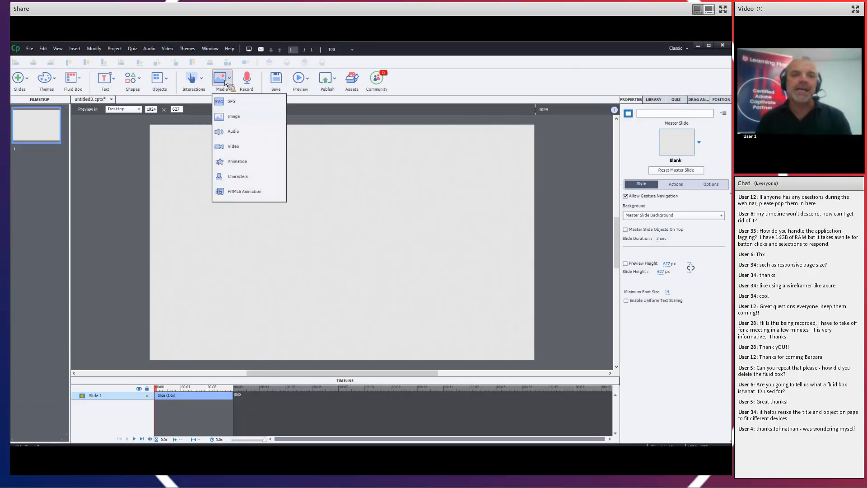
pyautogui.click(231, 119)
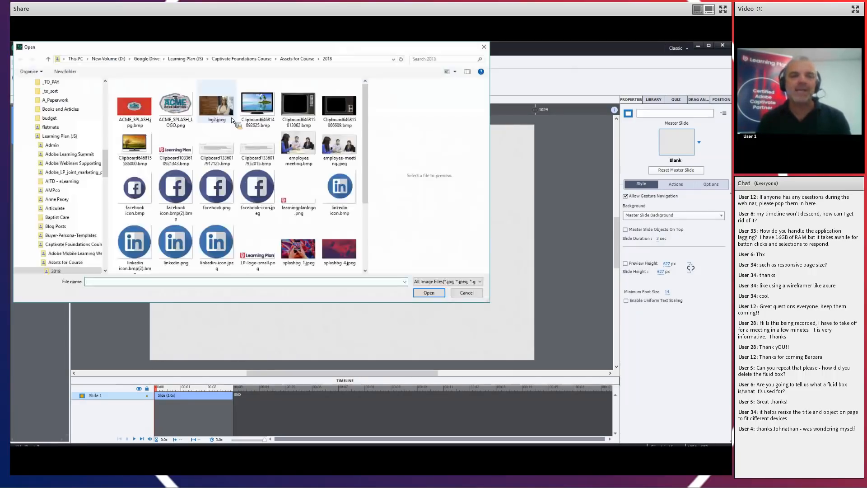
pyautogui.doubleClick(303, 164)
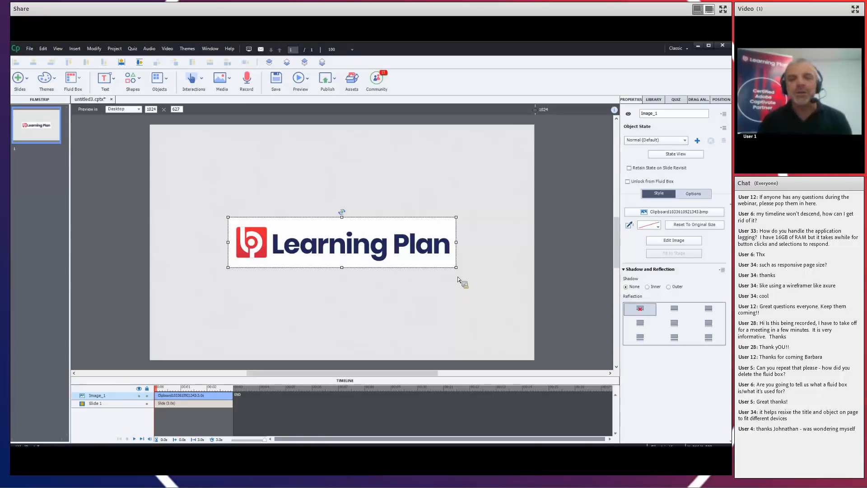
# Stretch and squash the logo out of proportion from its corner, and reset the image to its original size
pyautogui.moveTo(455, 267); pyautogui.dragTo(478, 260)
pyautogui.moveTo(464, 311); pyautogui.dragTo(462, 284)
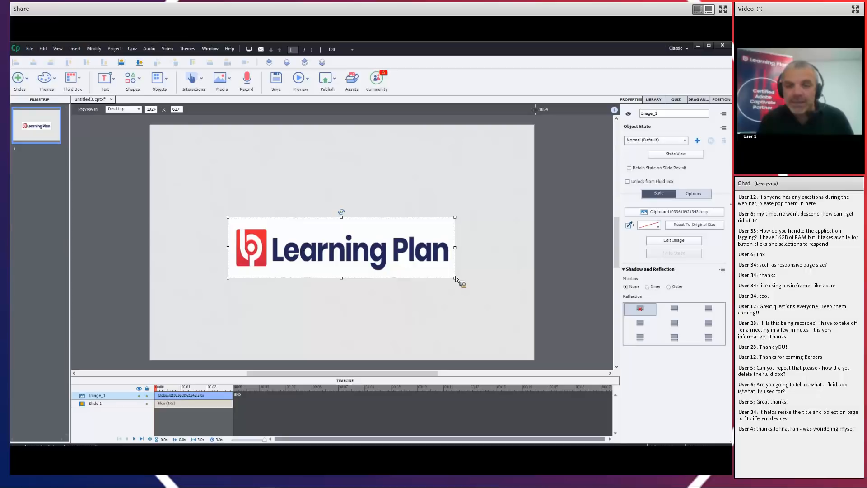
pyautogui.moveTo(459, 280); pyautogui.dragTo(478, 250)
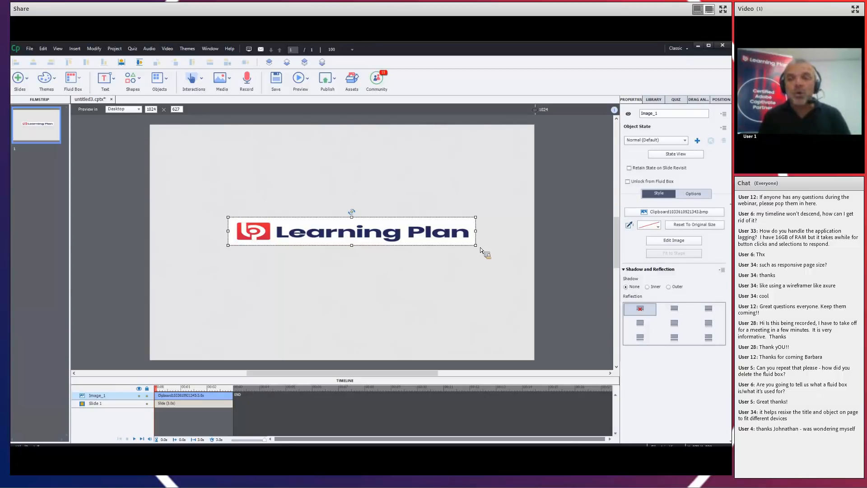
pyautogui.click(478, 221)
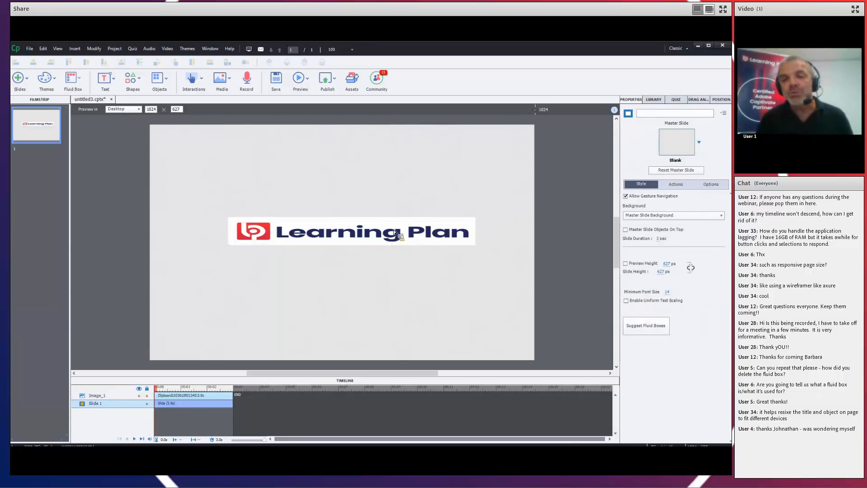
pyautogui.click(346, 233)
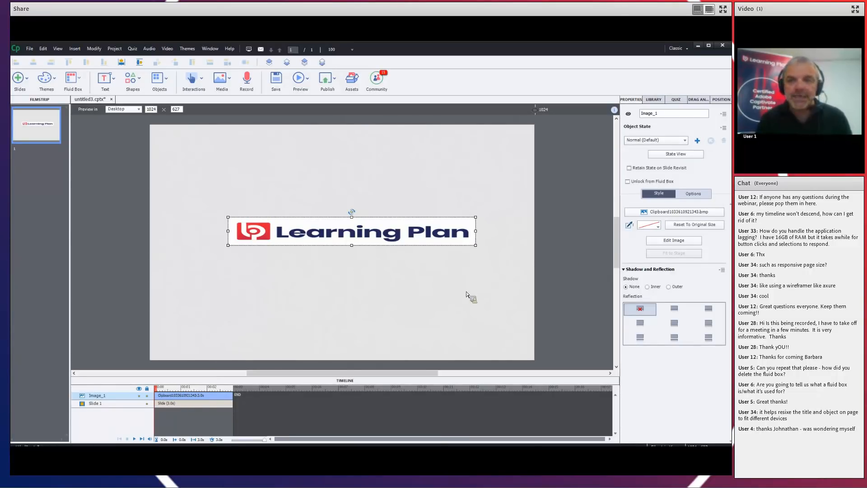
pyautogui.click(697, 228)
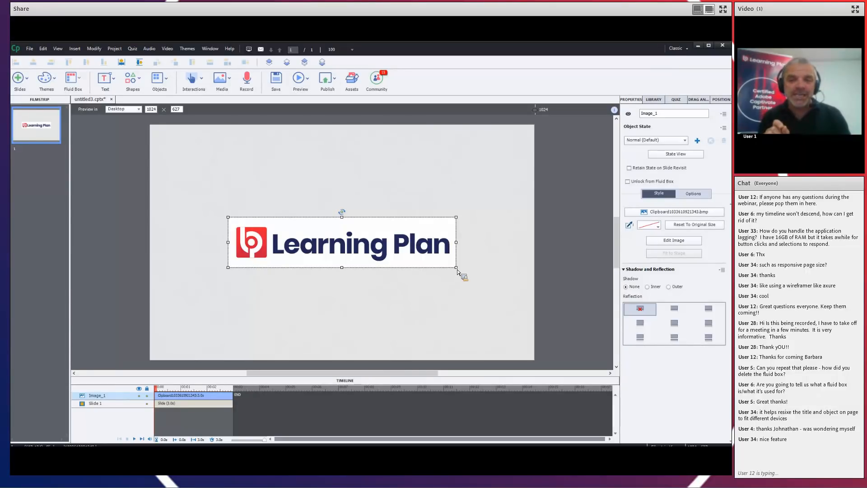
# Shrink the logo proportionally to about 493 x 109 px and move it slightly below the slide's centre
pyautogui.moveTo(457, 270); pyautogui.dragTo(406, 265)
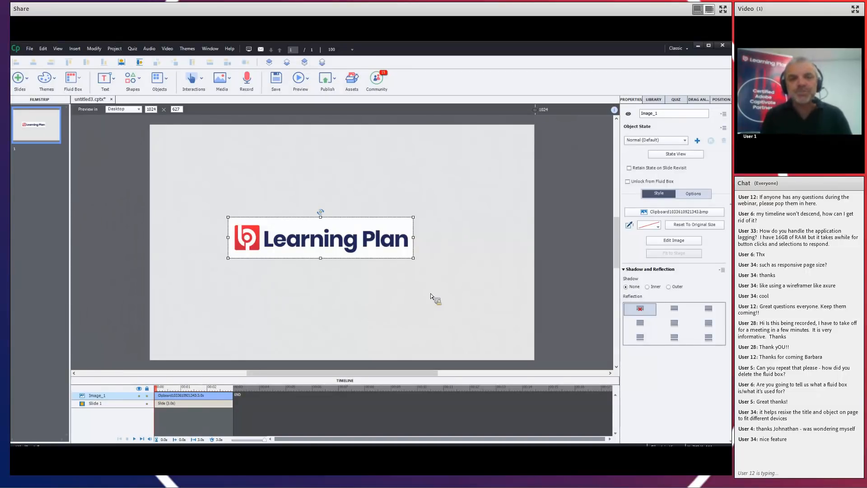
pyautogui.moveTo(371, 246); pyautogui.dragTo(390, 271)
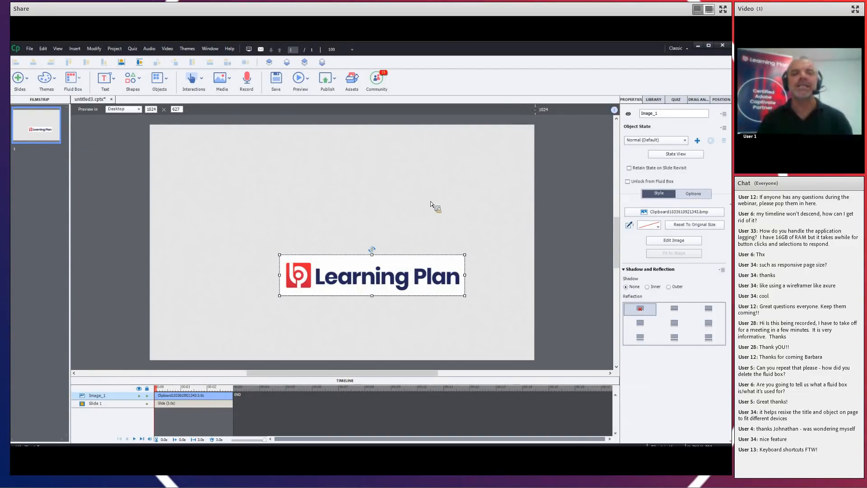
# Insert the photo splashbg_1.jpeg from the 2018 assets folder onto the slide
pyautogui.click(229, 79)
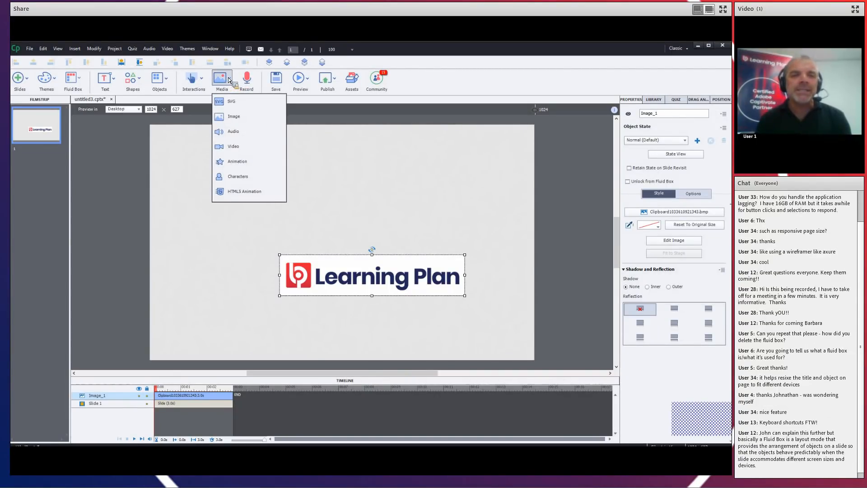
pyautogui.click(247, 121)
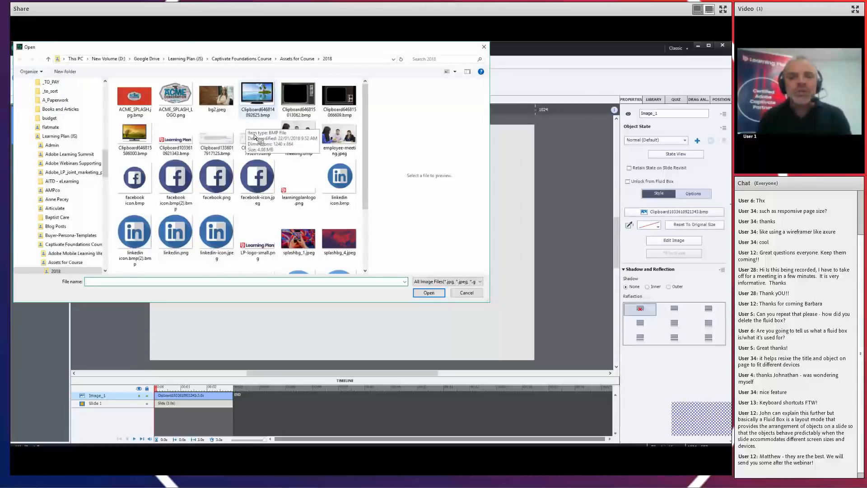
pyautogui.click(310, 246)
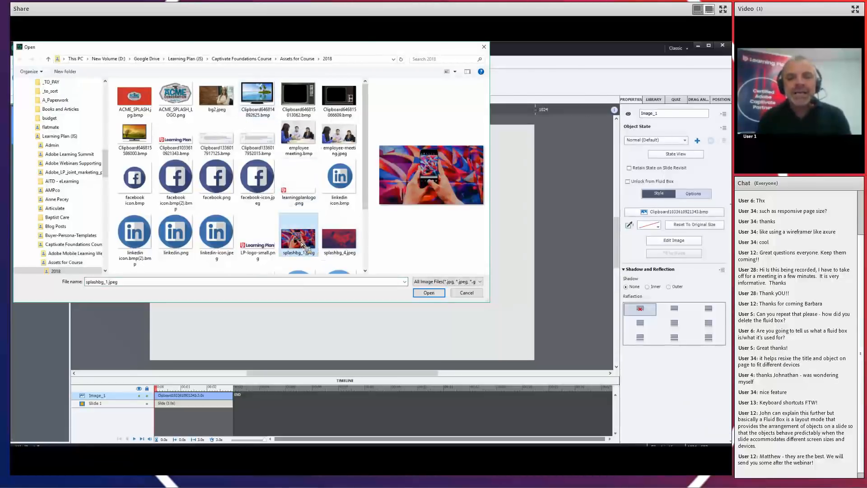
pyautogui.doubleClick(301, 240)
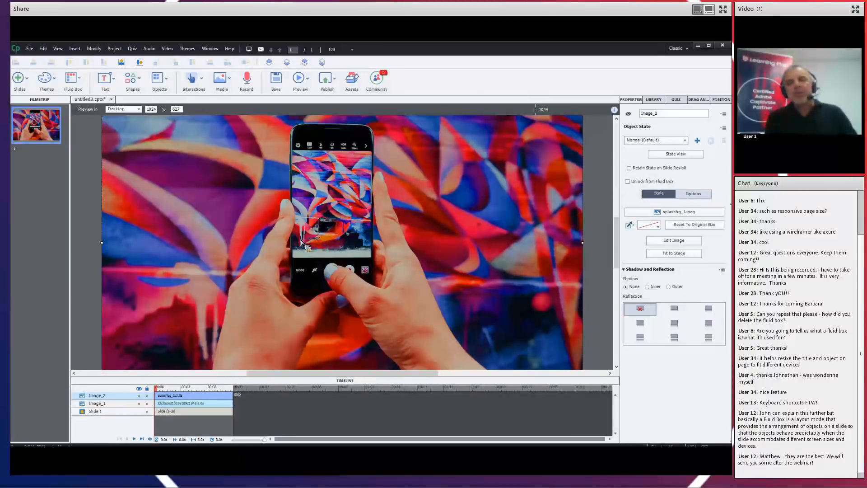
# Resize the application window and bring the logo in front of the photo by raising its timeline layer
pyautogui.click(709, 46)
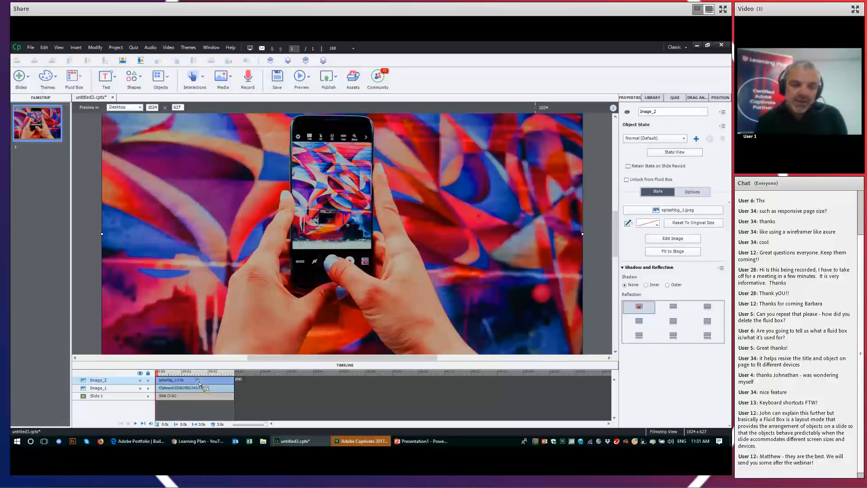
pyautogui.moveTo(197, 389)
pyautogui.mouseDown()
pyautogui.moveTo(195, 378)
pyautogui.moveTo(206, 377)
pyautogui.mouseUp()
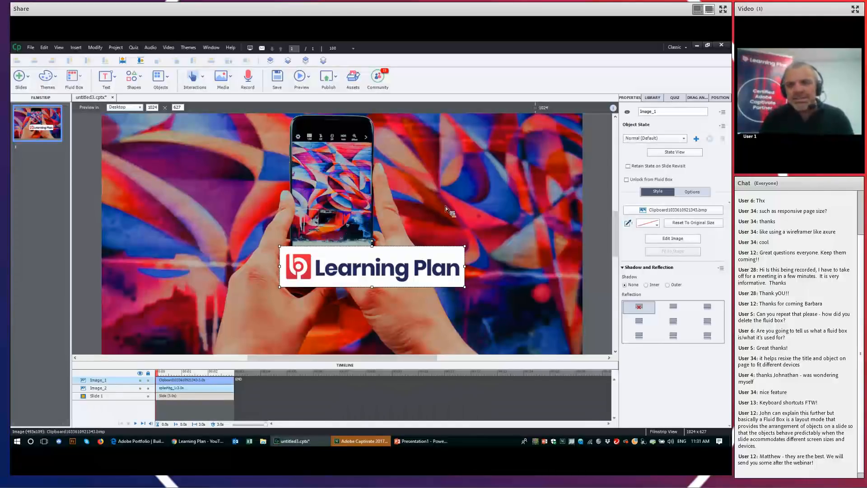
# Fit the background photo to the stage, and enlarge it from its corners until it covers the slide's full height
pyautogui.click(463, 202)
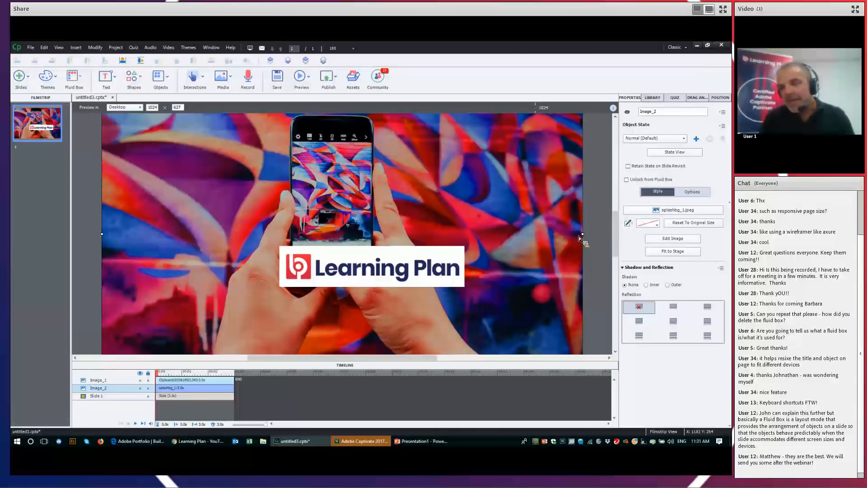
pyautogui.click(671, 254)
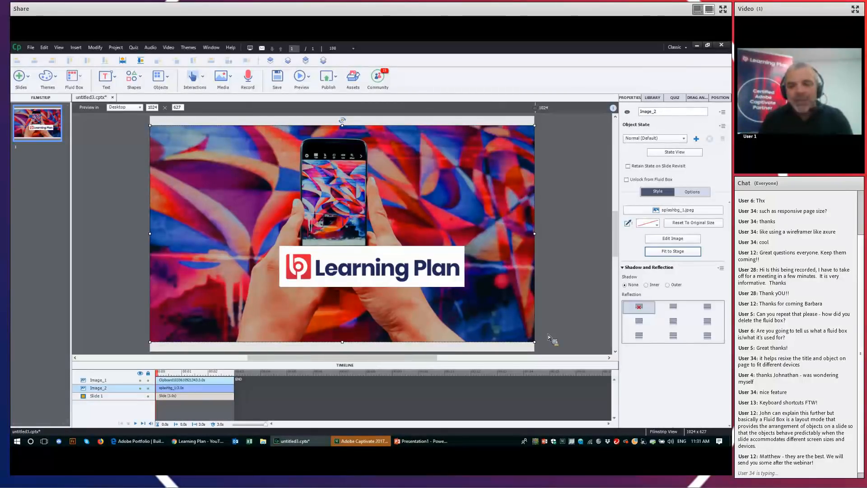
pyautogui.moveTo(538, 346); pyautogui.dragTo(557, 356)
pyautogui.click(147, 130)
pyautogui.click(164, 131)
pyautogui.moveTo(152, 128); pyautogui.dragTo(141, 118)
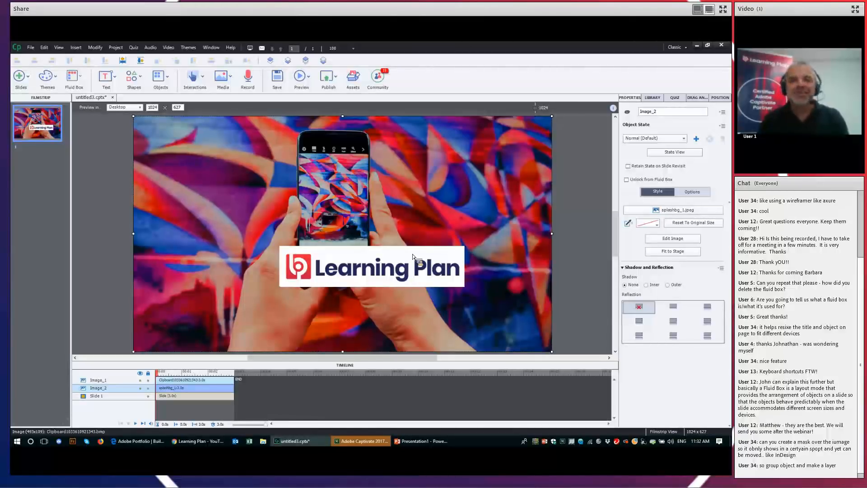
# Move the logo slightly upward and make its white background transparent by sampling the white with the eyedropper
pyautogui.click(412, 256)
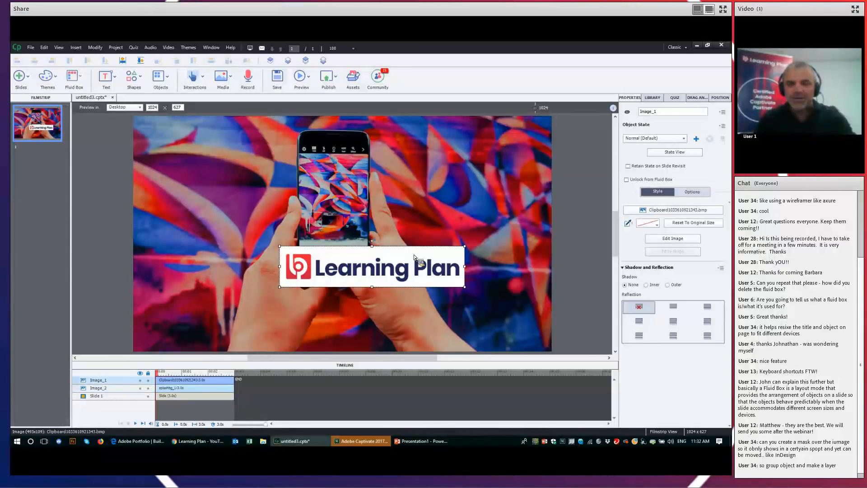
pyautogui.moveTo(421, 257); pyautogui.dragTo(418, 245)
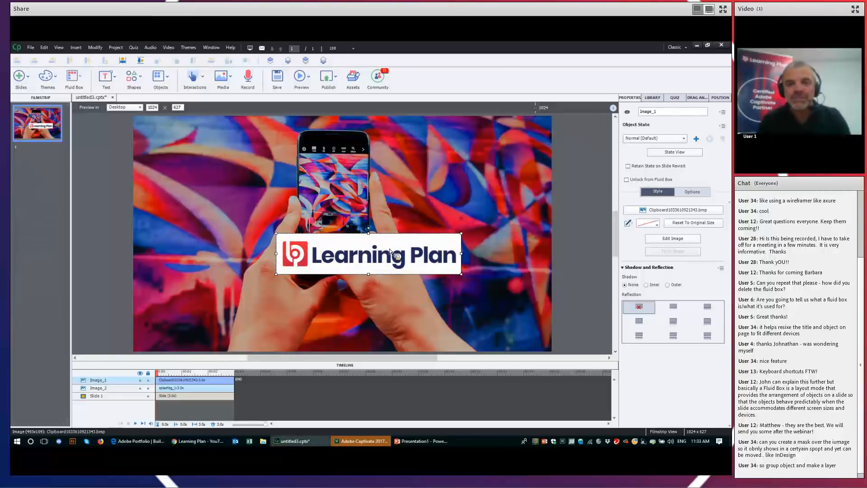
pyautogui.click(649, 224)
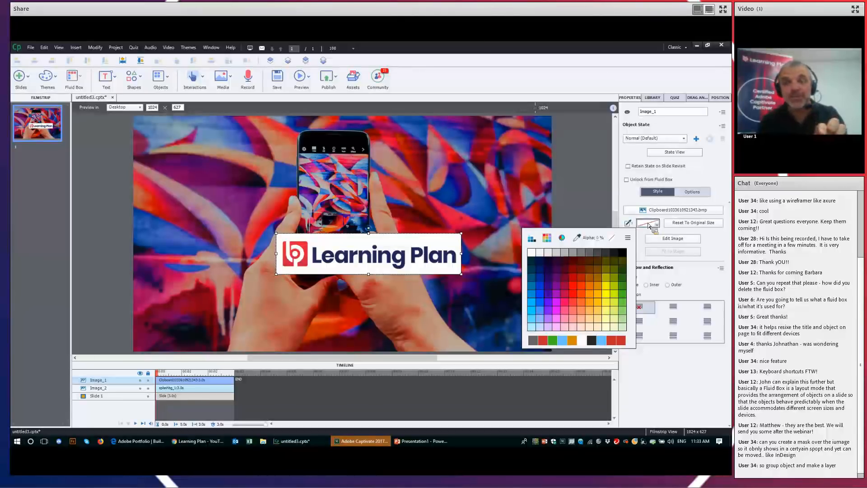
pyautogui.click(648, 223)
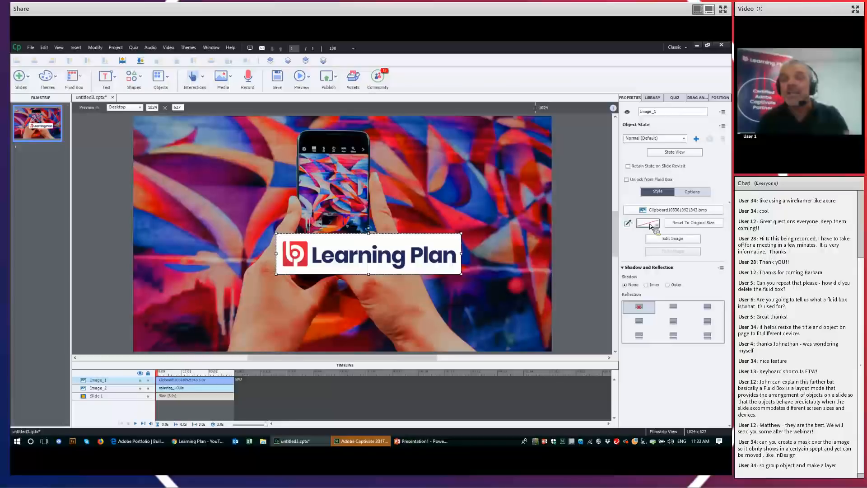
pyautogui.click(650, 225)
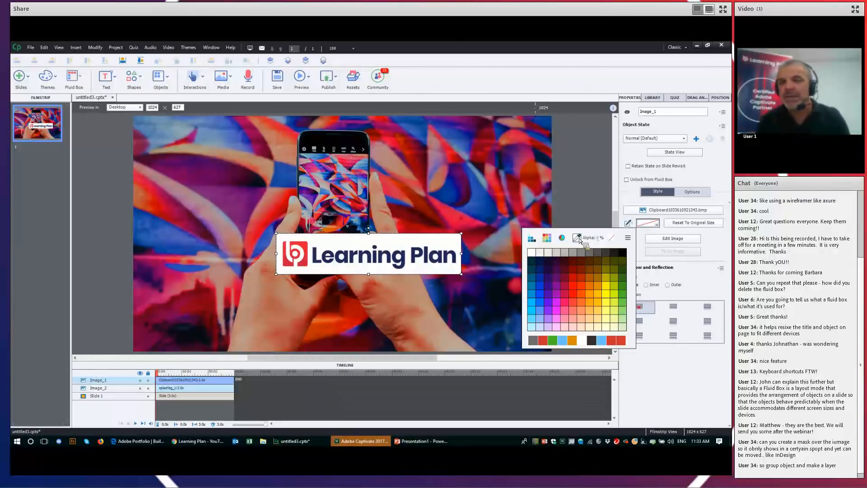
pyautogui.click(578, 238)
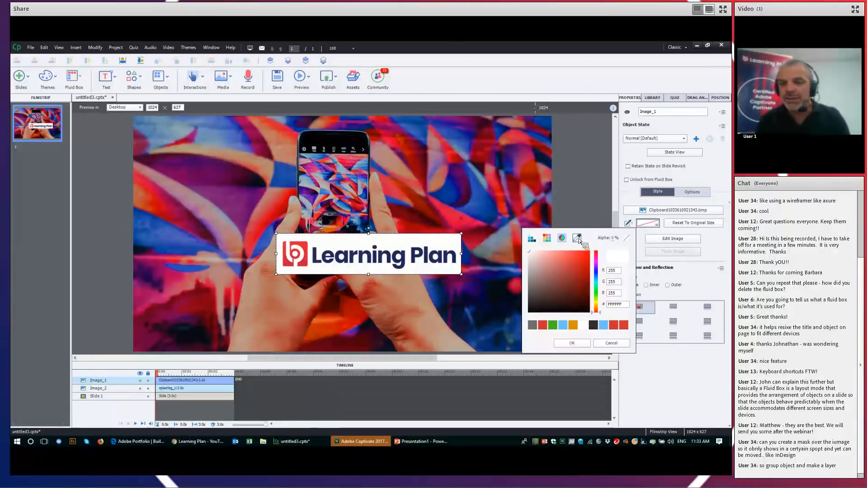
pyautogui.click(441, 244)
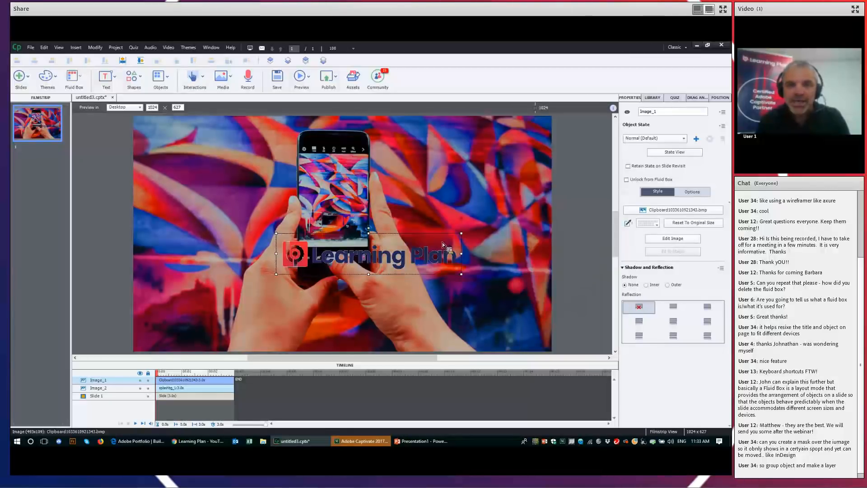
# Shrink the transparent logo and move it beside the phone, over the right half of the photo
pyautogui.moveTo(464, 235); pyautogui.dragTo(432, 250)
pyautogui.moveTo(355, 265); pyautogui.dragTo(474, 234)
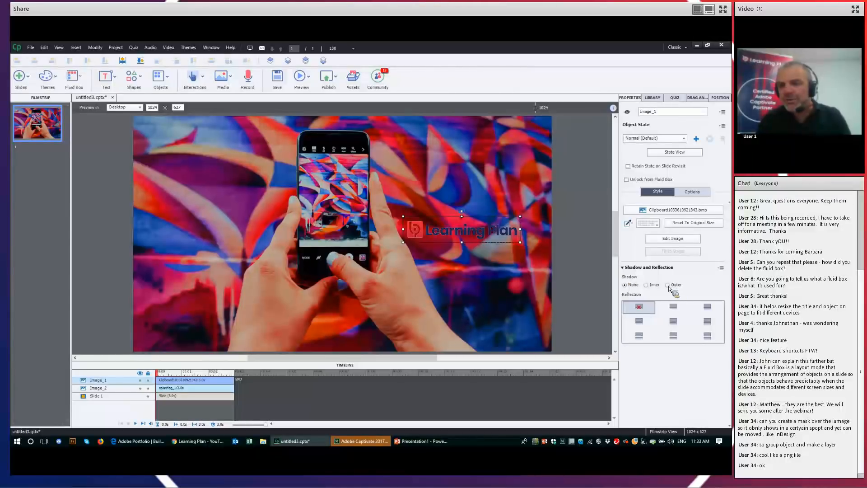
# Give the logo a centred outer shadow and set the shadow's opacity to 100%
pyautogui.click(667, 285)
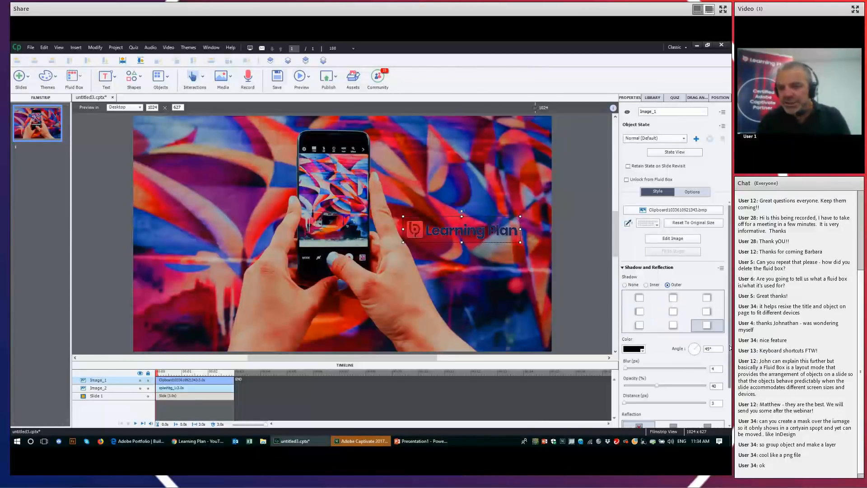
pyautogui.click(627, 369)
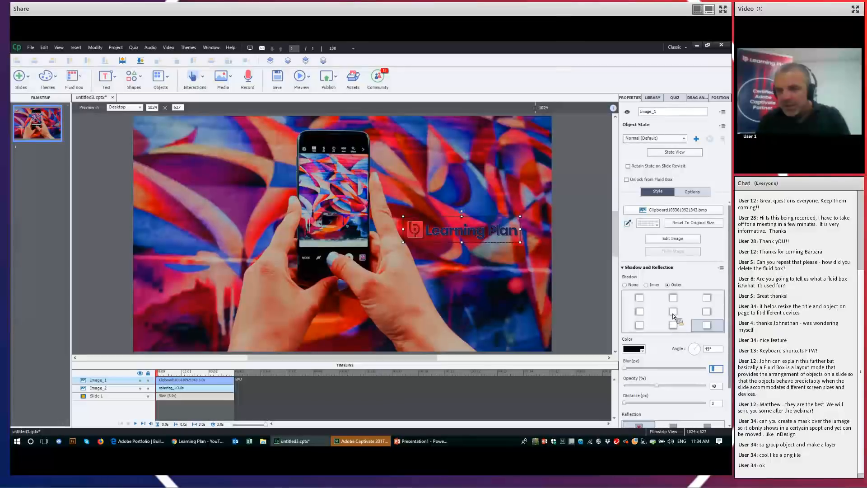
pyautogui.click(677, 312)
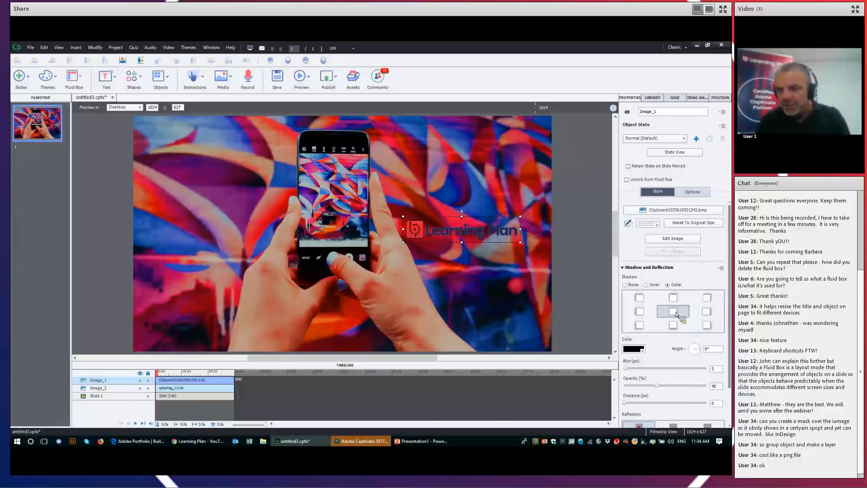
pyautogui.moveTo(658, 388); pyautogui.dragTo(708, 388)
pyautogui.moveTo(730, 372); pyautogui.dragTo(729, 330)
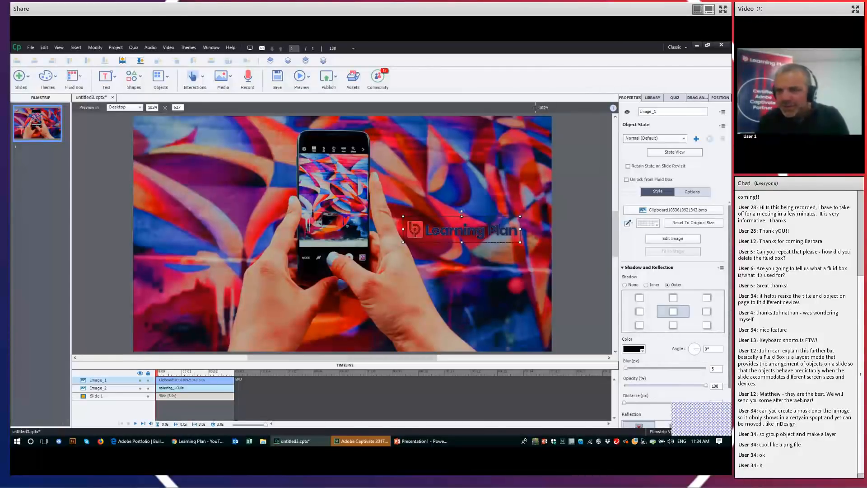
pyautogui.scroll(-2, 704, 343)
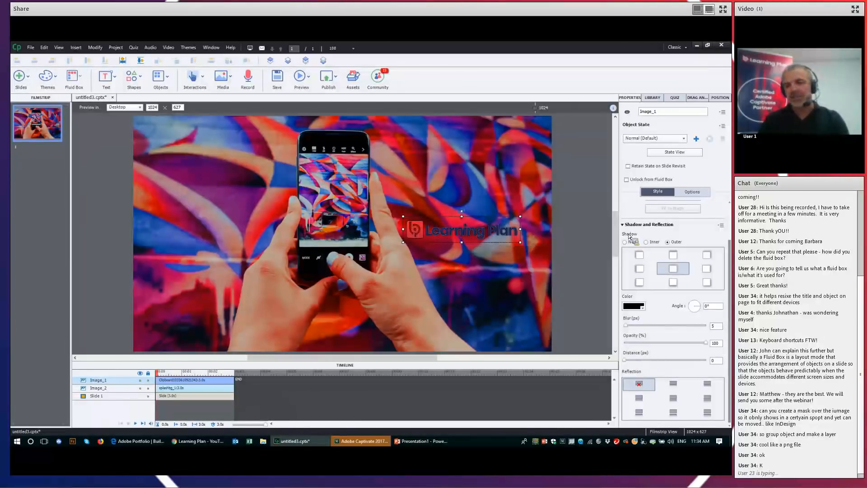
# Move the logo to the photo's lower-right corner, change its shadow color to white, and deselect it
pyautogui.click(720, 225)
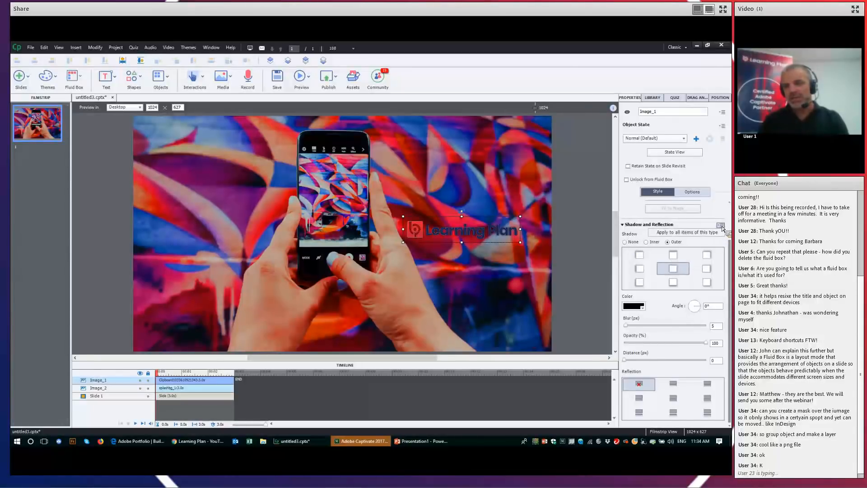
pyautogui.click(689, 228)
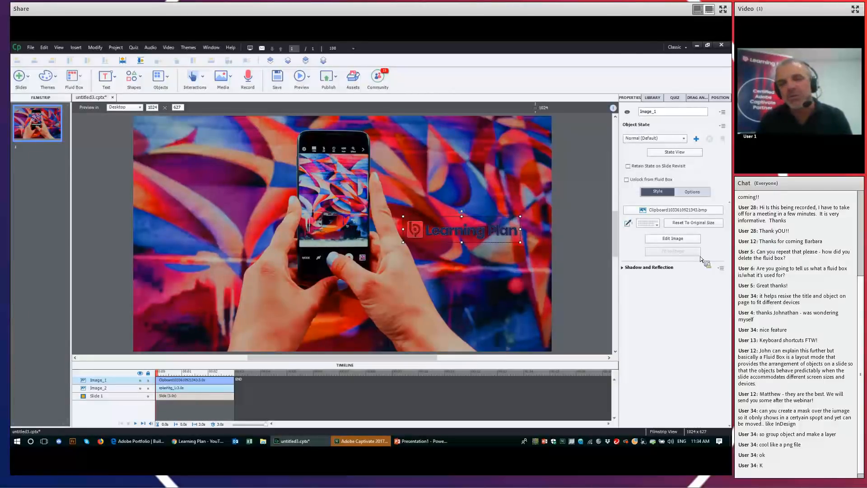
pyautogui.moveTo(492, 286); pyautogui.dragTo(496, 327)
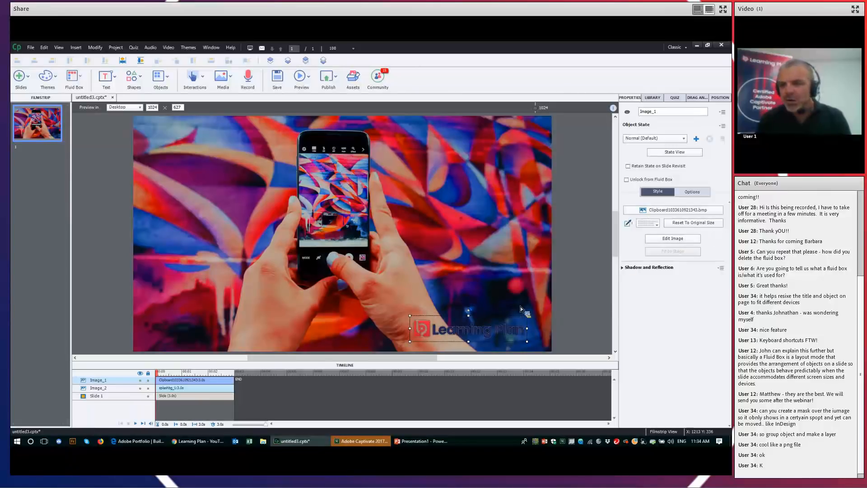
pyautogui.click(623, 268)
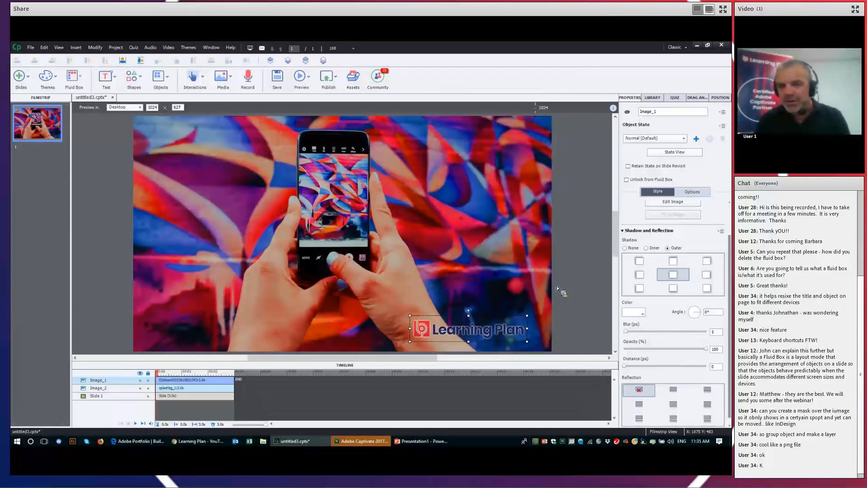
pyautogui.click(567, 308)
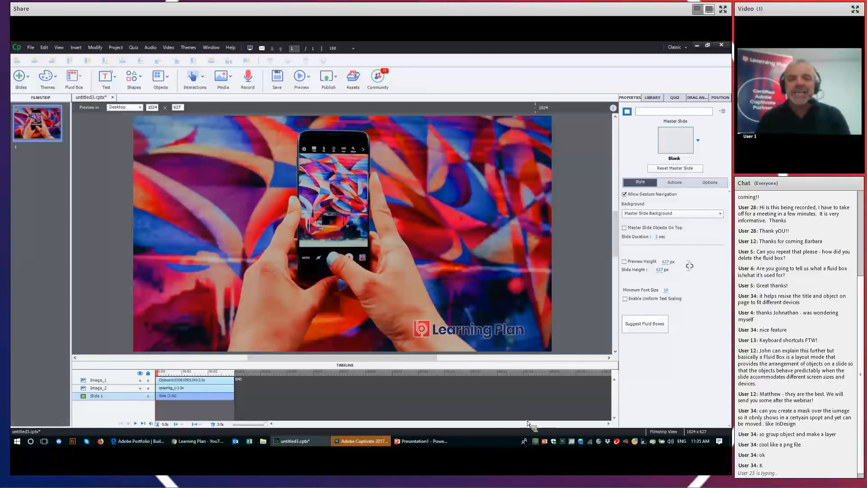
# Switch to PowerPoint and examine the course flowchart, comparing it with the Captivate project
pyautogui.click(427, 441)
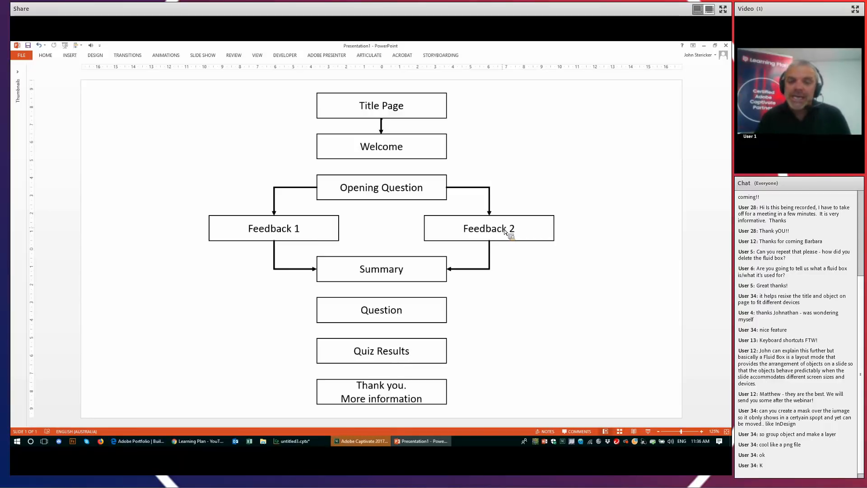
pyautogui.click(375, 441)
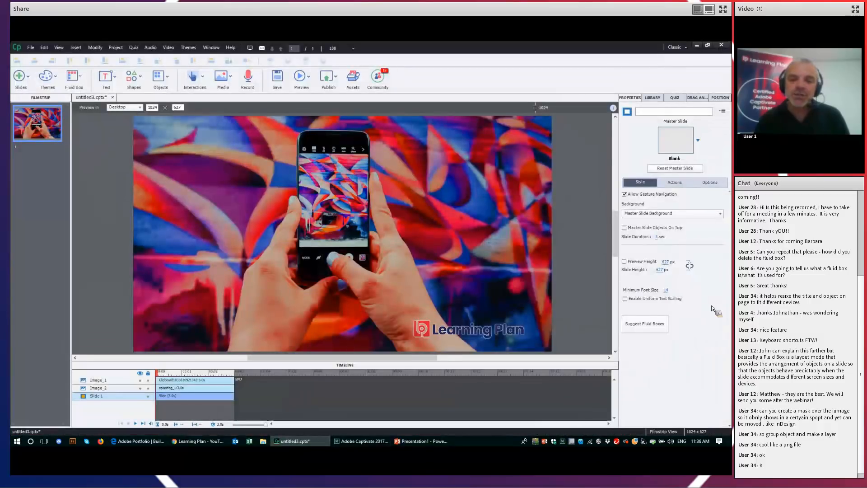
pyautogui.click(218, 47)
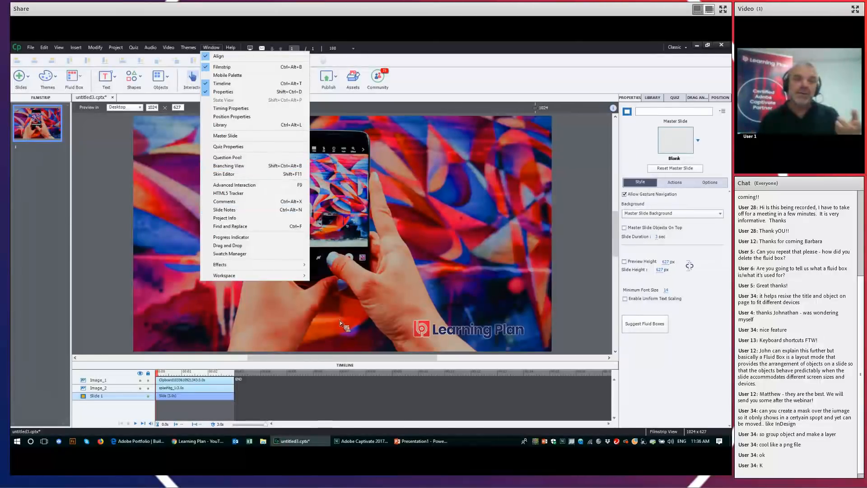
pyautogui.click(414, 442)
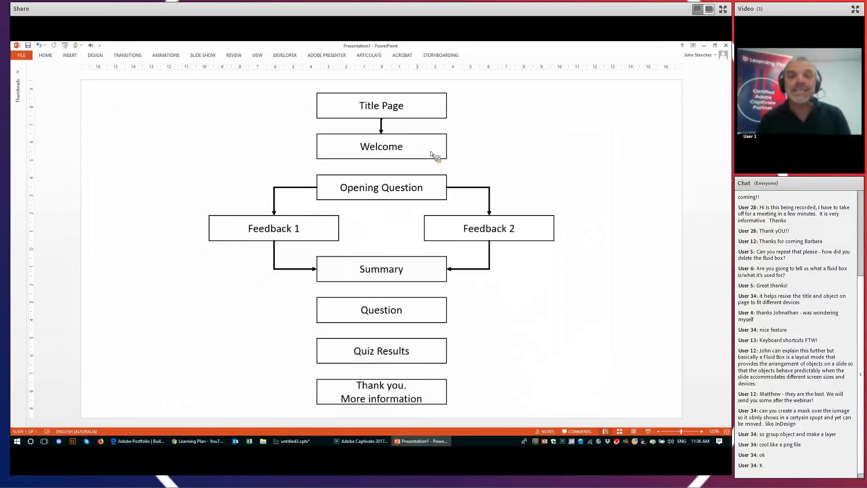
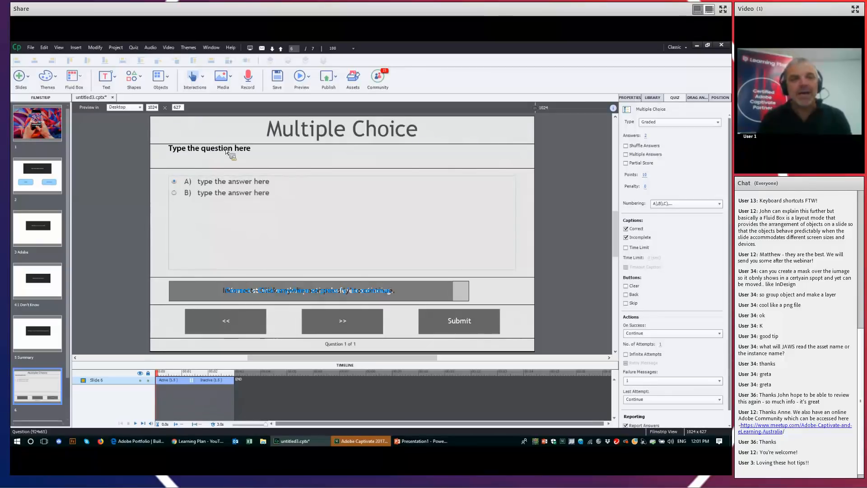
# Replace the placeholder question text on the multiple-choice slide with "Who makes Captivate"
pyautogui.click(225, 150)
pyautogui.doubleClick(224, 150)
pyautogui.hotkey('ctrl', 'a')
pyautogui.write('Who makes Captviat')
pyautogui.press('BackSpace')
pyautogui.press('BackSpace')
pyautogui.press('BackSpace')
pyautogui.press('BackSpace')
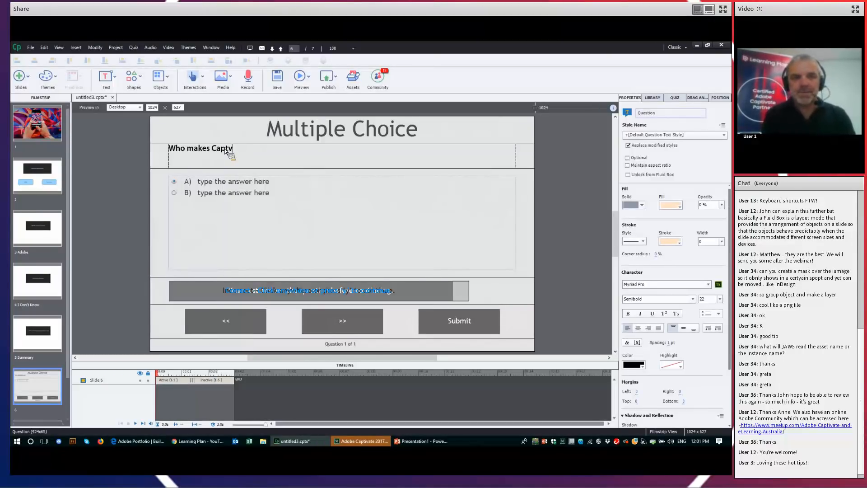
pyautogui.write('ivate')
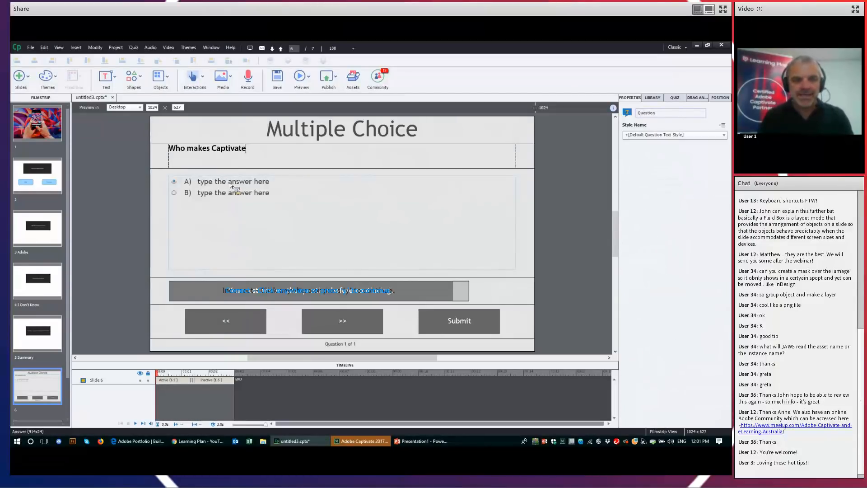
# Enter "Adobe" as answer A and "Google" as answer B of the question
pyautogui.click(230, 185)
pyautogui.tripleClick(232, 183)
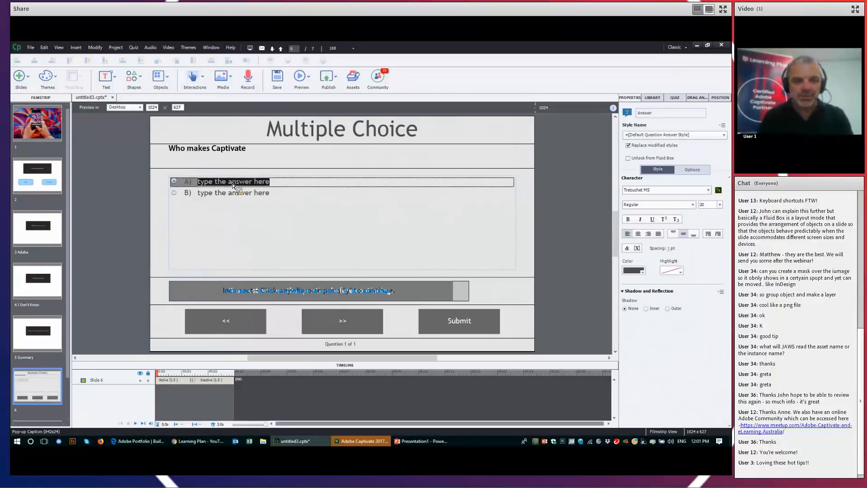
pyautogui.write('Adobe')
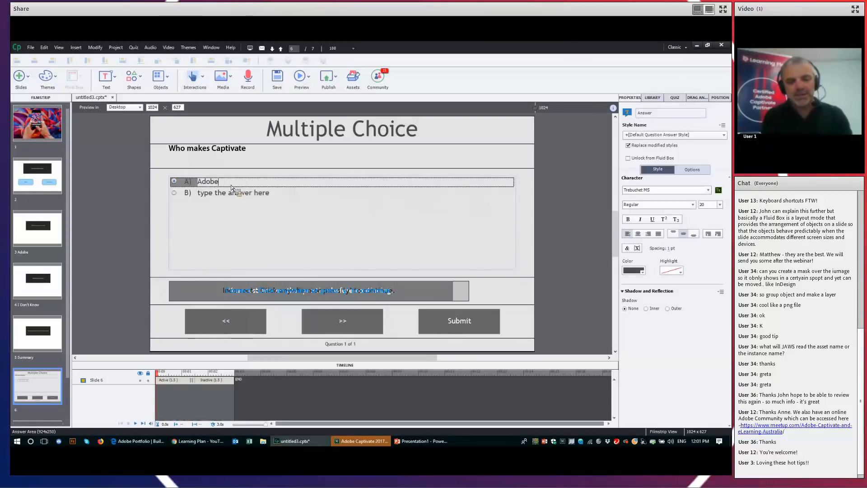
pyautogui.click(231, 196)
pyautogui.tripleClick(230, 196)
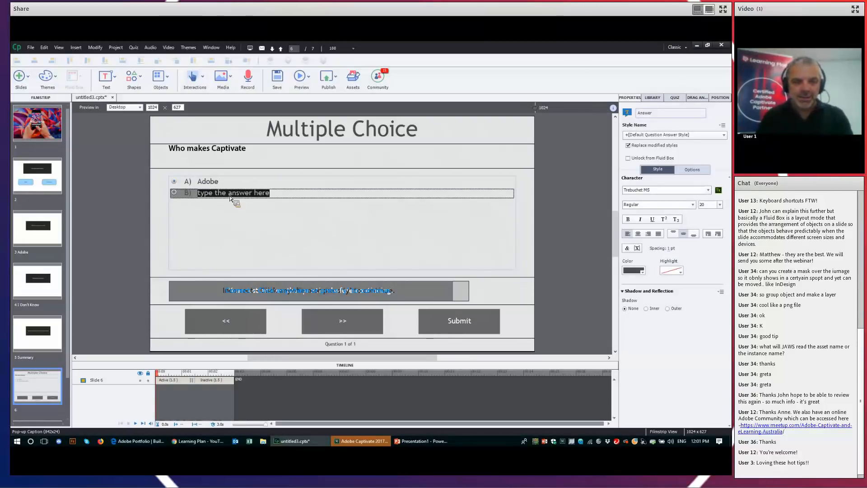
pyautogui.write('Google')
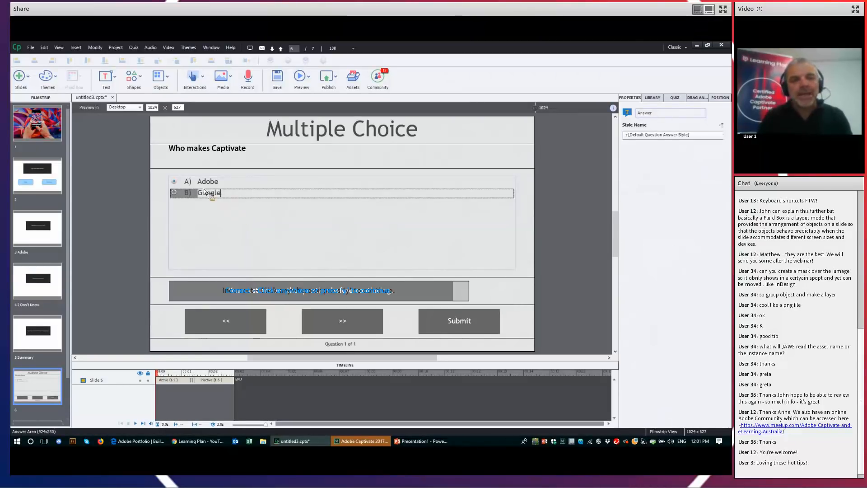
# Display the question's Quiz Properties and mark Adobe as the correct answer
pyautogui.click(161, 182)
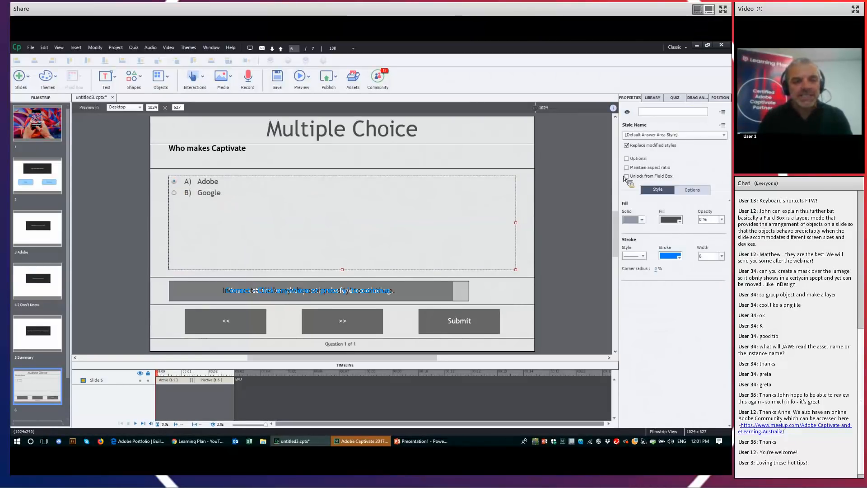
pyautogui.click(676, 99)
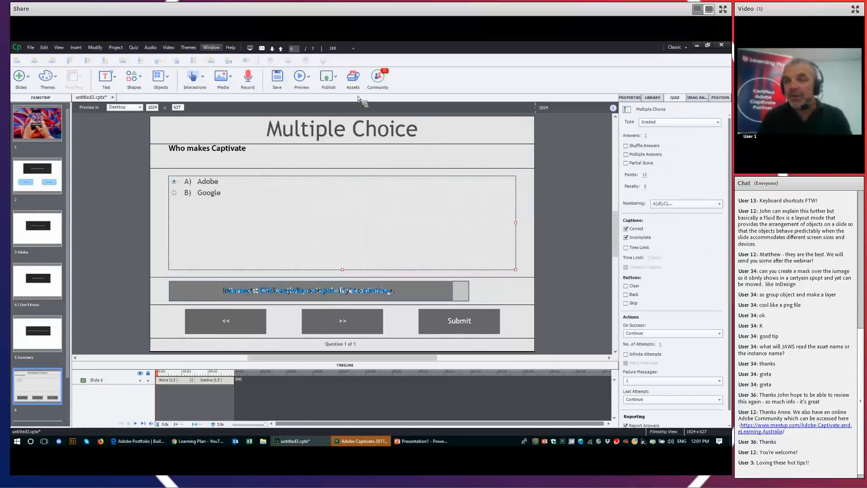
pyautogui.click(214, 48)
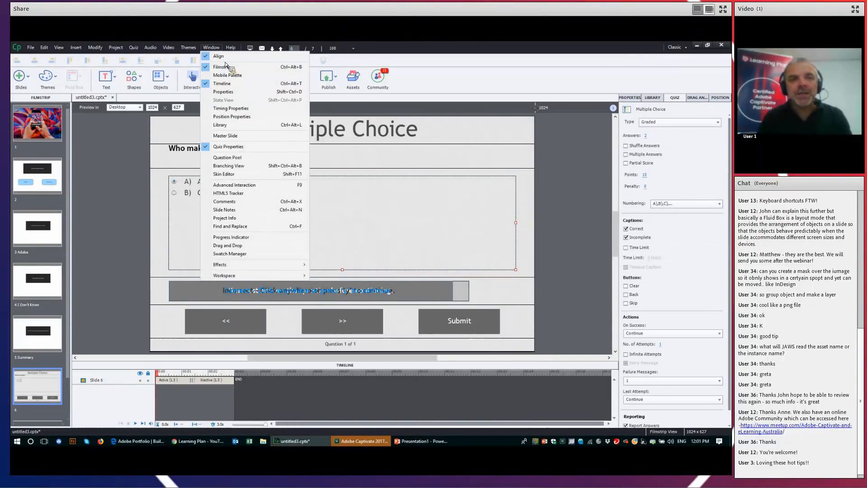
pyautogui.click(225, 150)
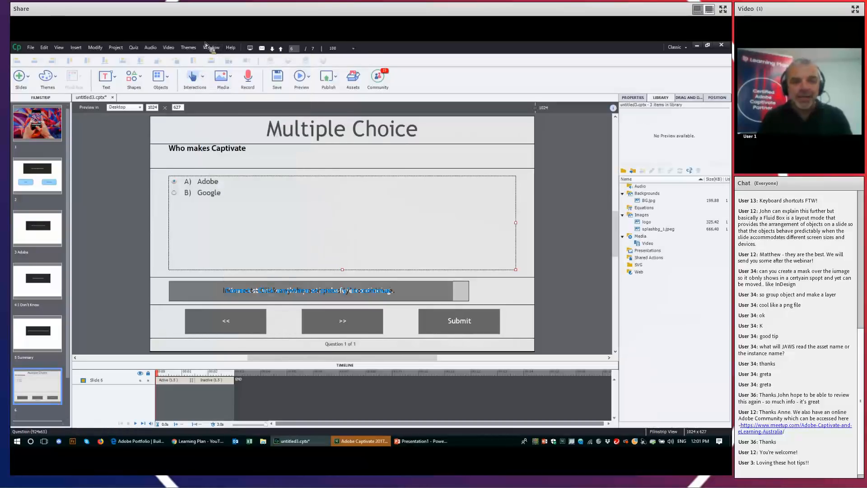
pyautogui.click(210, 48)
pyautogui.click(232, 150)
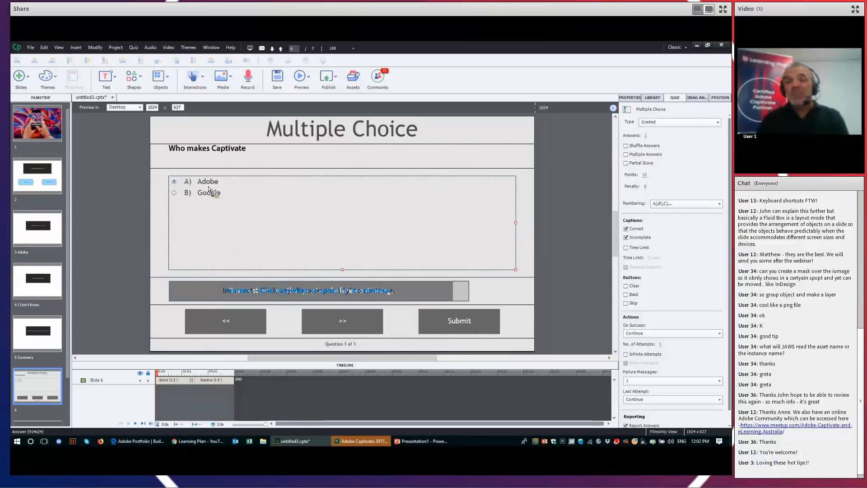
pyautogui.click(178, 193)
pyautogui.click(176, 184)
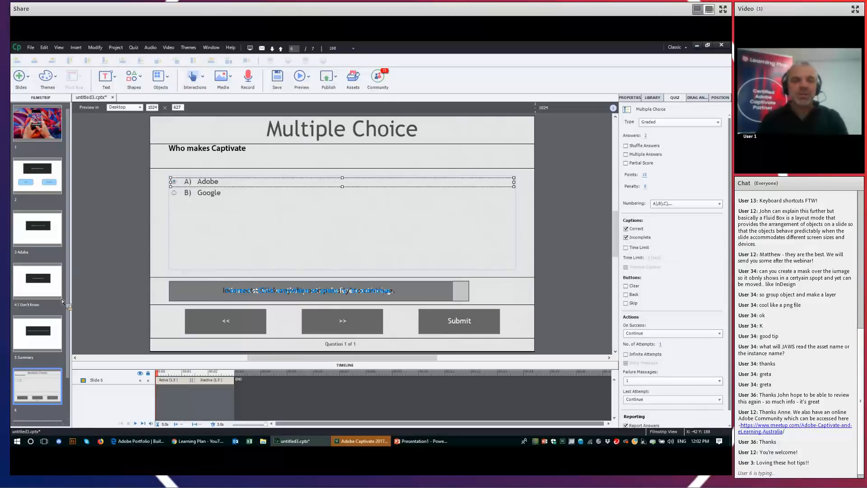
# Look at the Quiz Results slide and return to the multiple-choice question slide
pyautogui.scroll(-1, 61, 299)
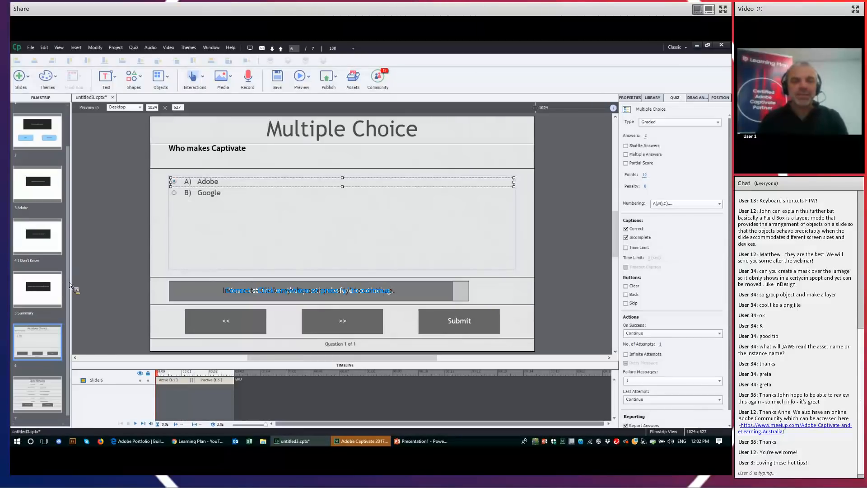
pyautogui.click(39, 340)
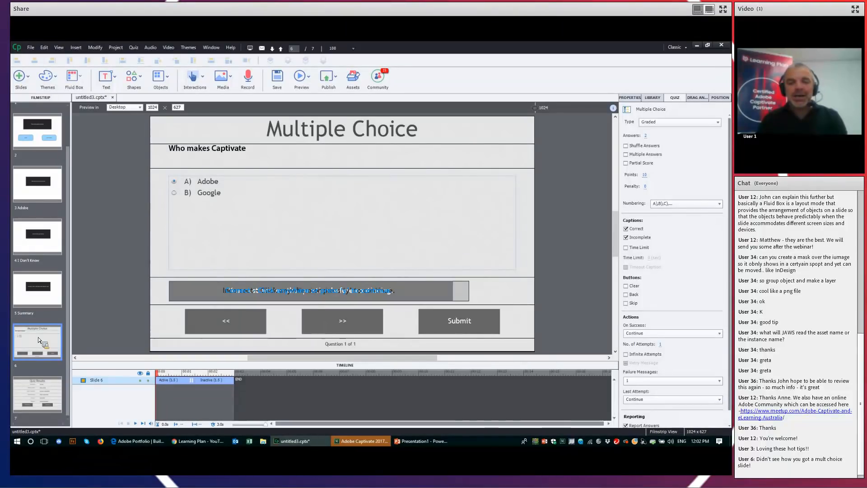
pyautogui.click(40, 389)
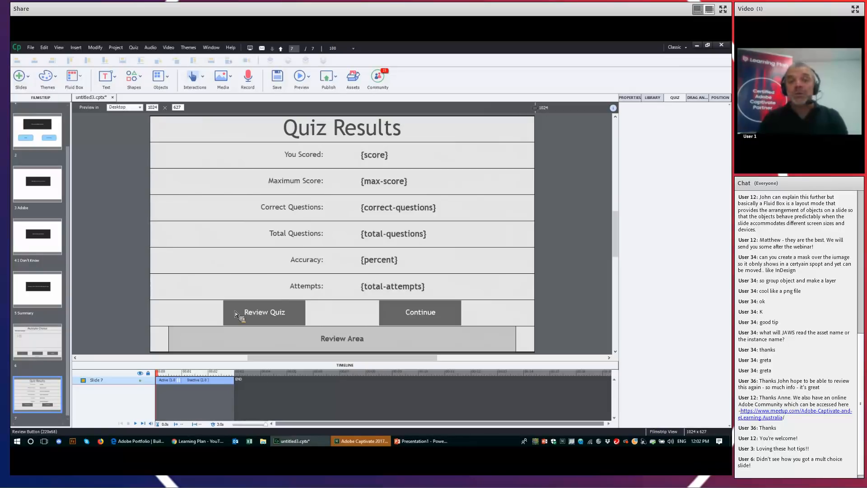
pyautogui.moveTo(70, 348); pyautogui.dragTo(36, 344)
pyautogui.click(36, 343)
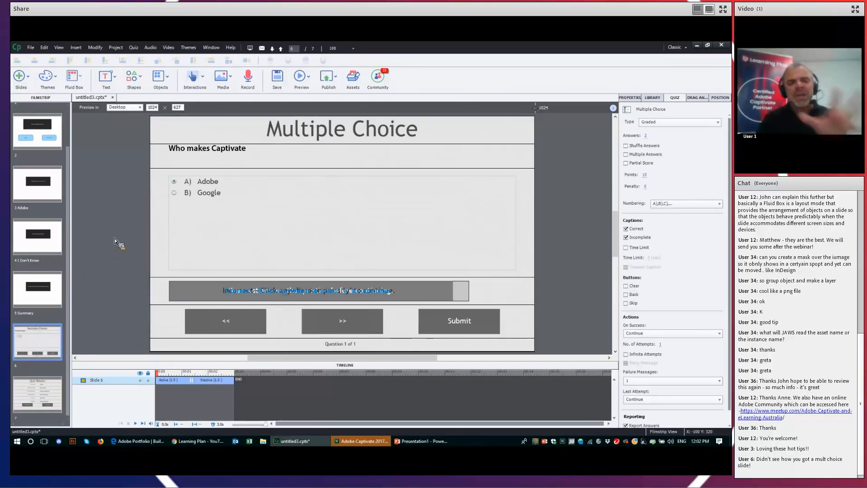
# Show how to insert a question slide by choosing one graded Multiple Choice question, and cancel the insertion
pyautogui.click(136, 47)
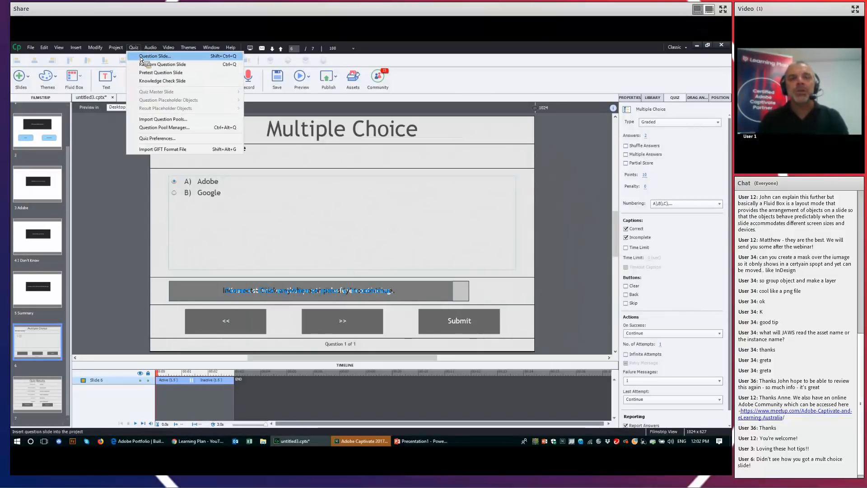
pyautogui.click(141, 58)
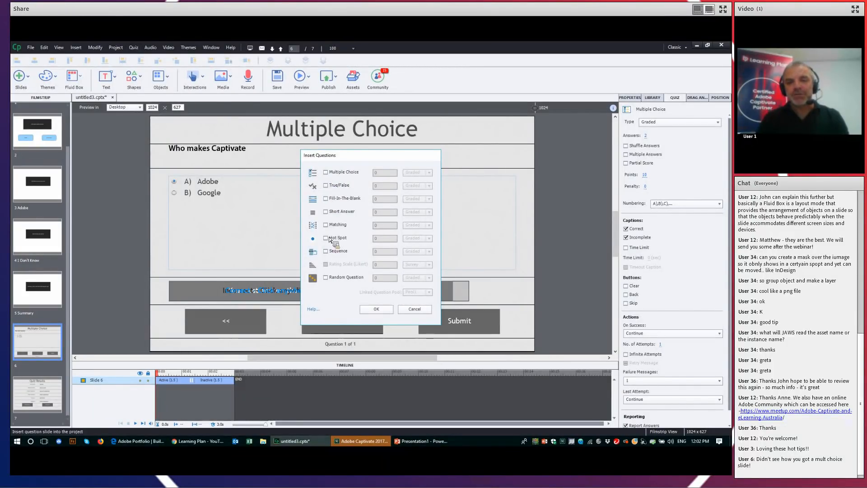
pyautogui.click(326, 173)
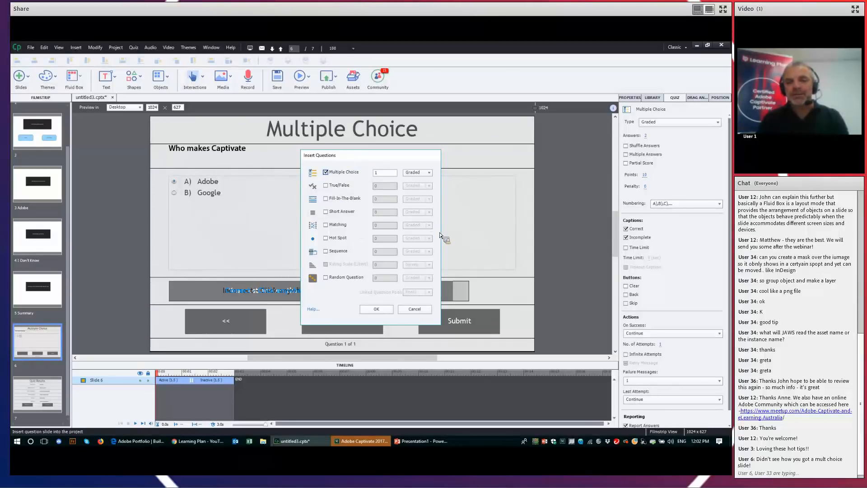
pyautogui.click(416, 312)
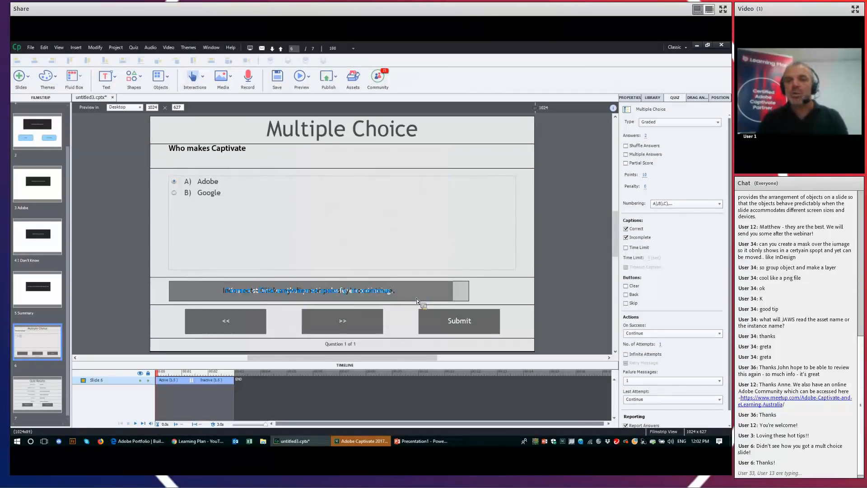
# Check the course flowchart in PowerPoint, and add a blank slide after the Quiz Results slide in Captivate
pyautogui.click(417, 443)
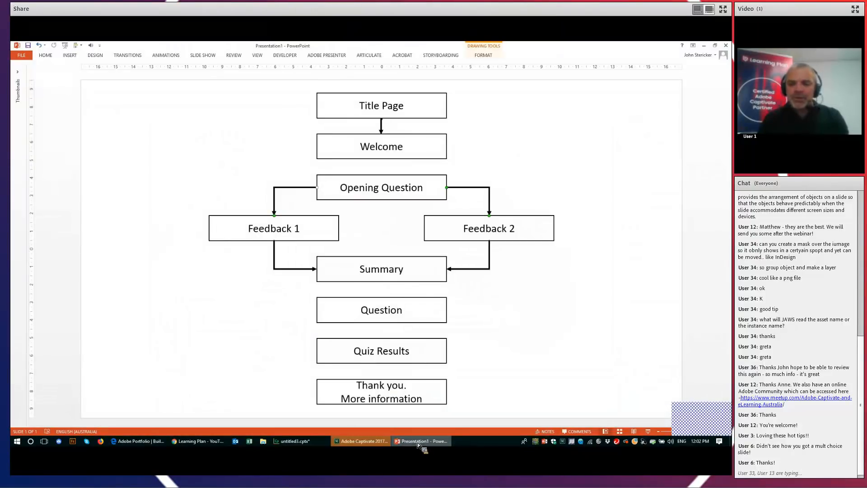
pyautogui.click(401, 437)
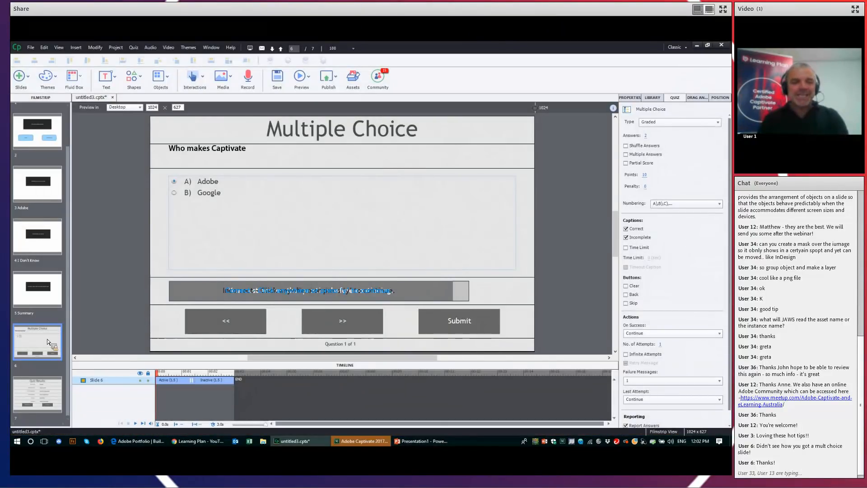
pyautogui.click(52, 394)
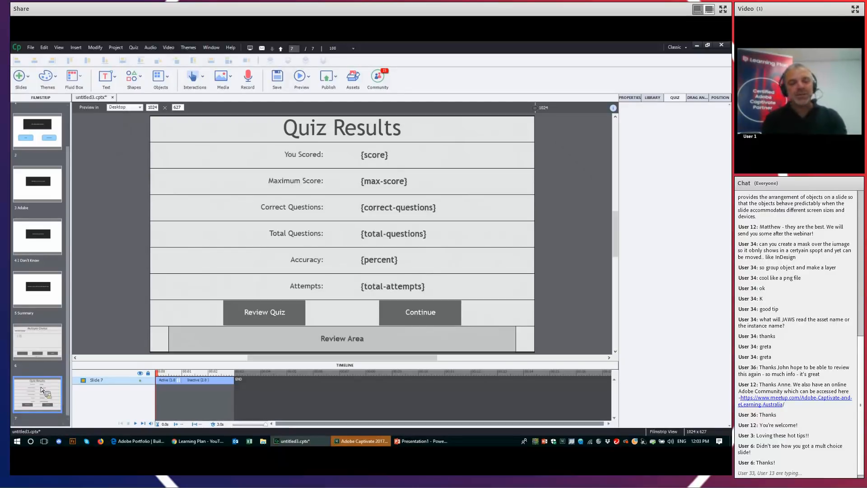
pyautogui.hotkey('ctrl', 'shift', 'j')
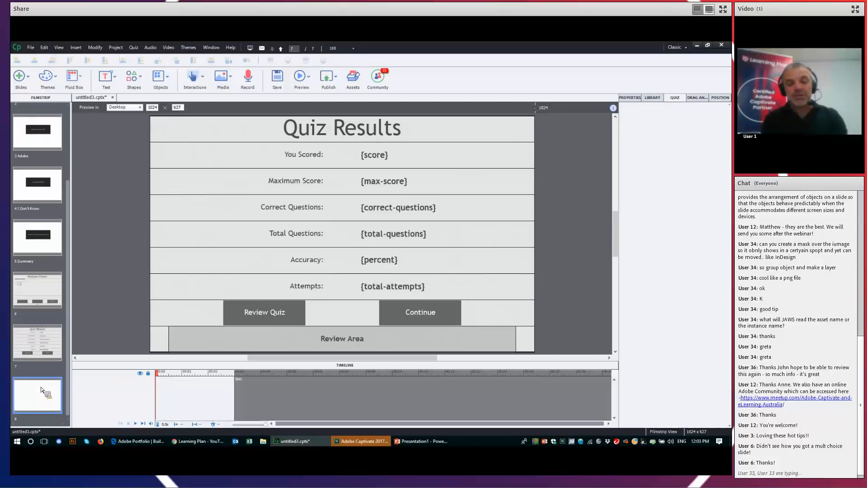
# Draw a rectangle smart shape about 314 by 123 px and place it in the upper middle of the blank slide
pyautogui.click(142, 78)
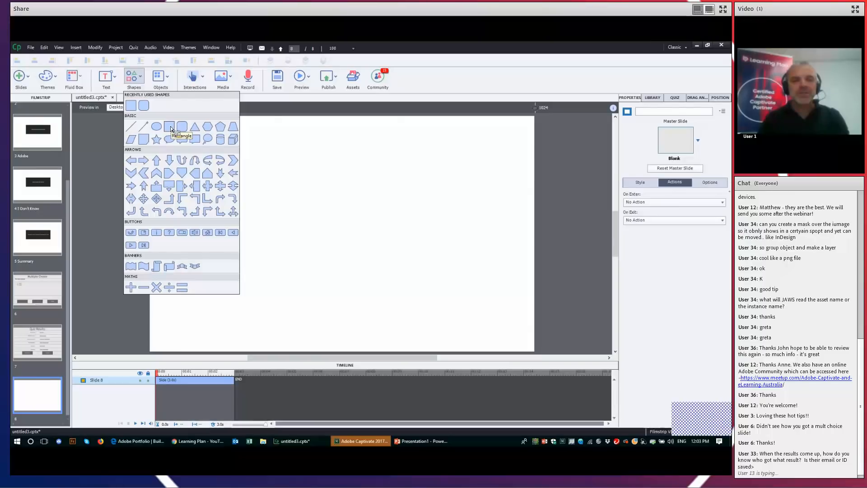
pyautogui.click(170, 127)
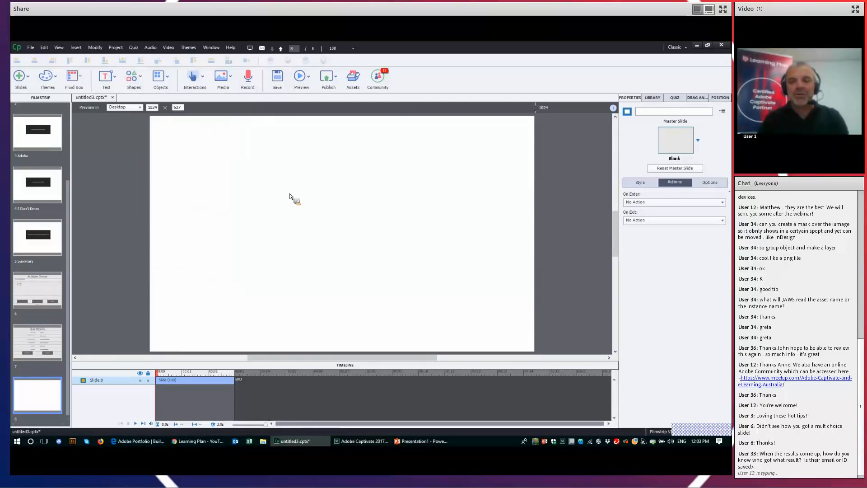
pyautogui.moveTo(293, 189); pyautogui.dragTo(331, 214)
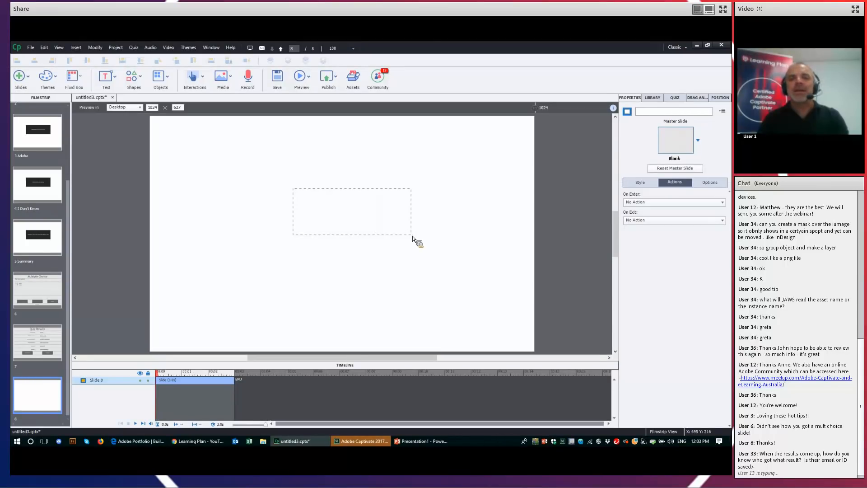
pyautogui.moveTo(403, 233); pyautogui.dragTo(403, 233)
pyautogui.moveTo(352, 210); pyautogui.dragTo(334, 195)
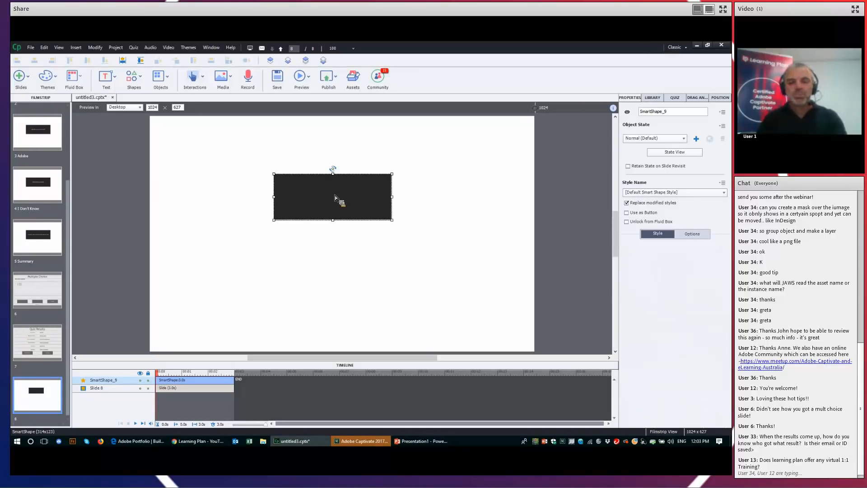
# Enter "Thank you" and, on a second line, "Click here for more information" in the rectangle
pyautogui.doubleClick(334, 197)
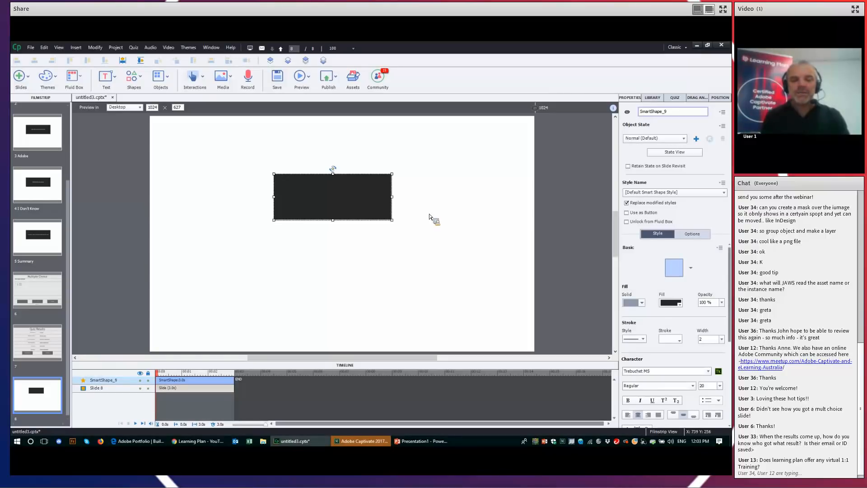
pyautogui.write('Tah')
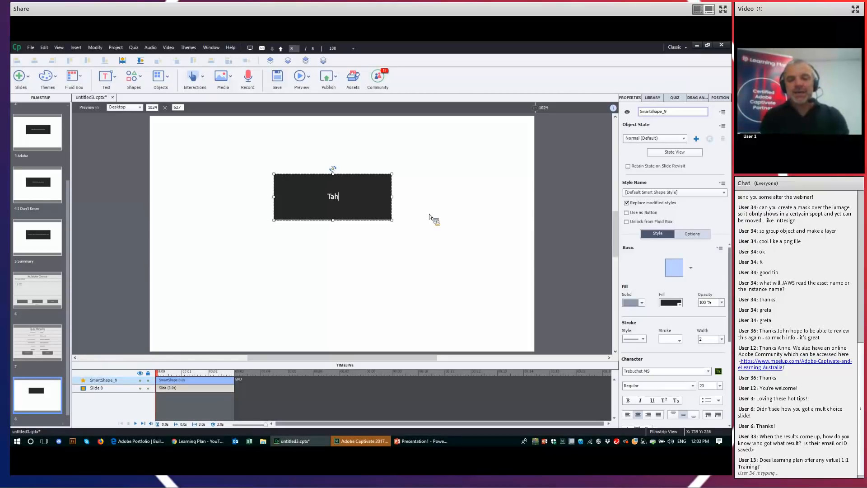
pyautogui.write('nk you')
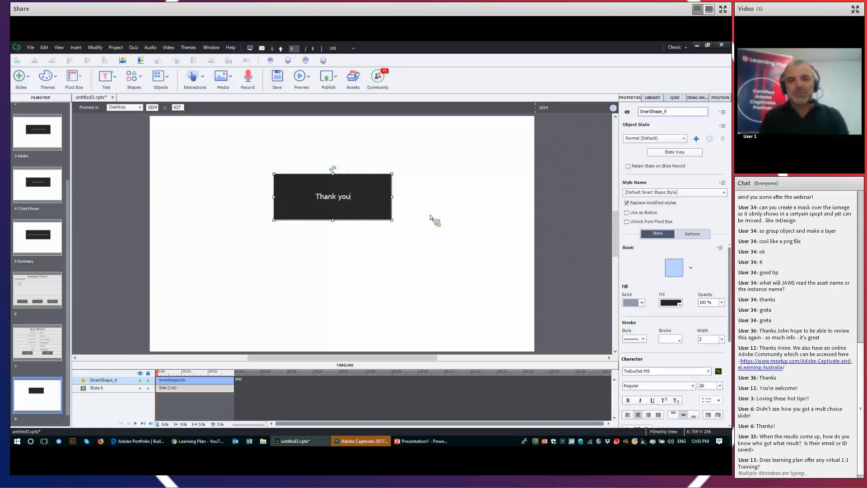
pyautogui.press('Return')
pyautogui.write('Click here for')
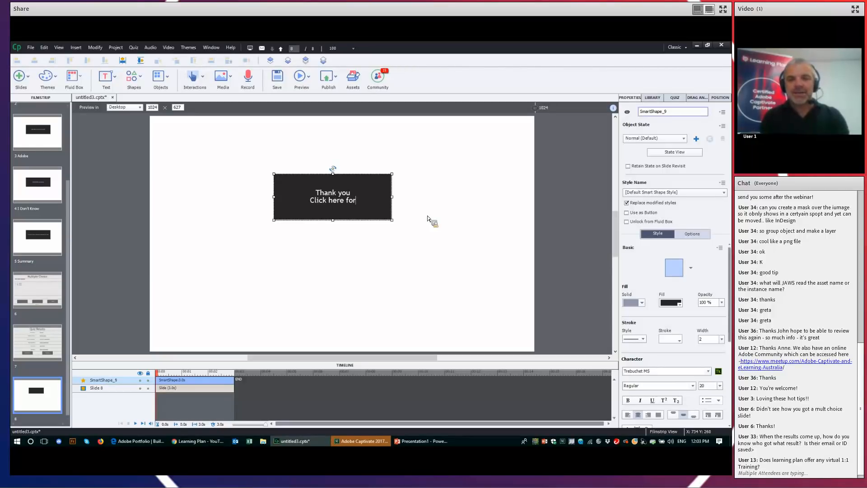
pyautogui.write(' more information')
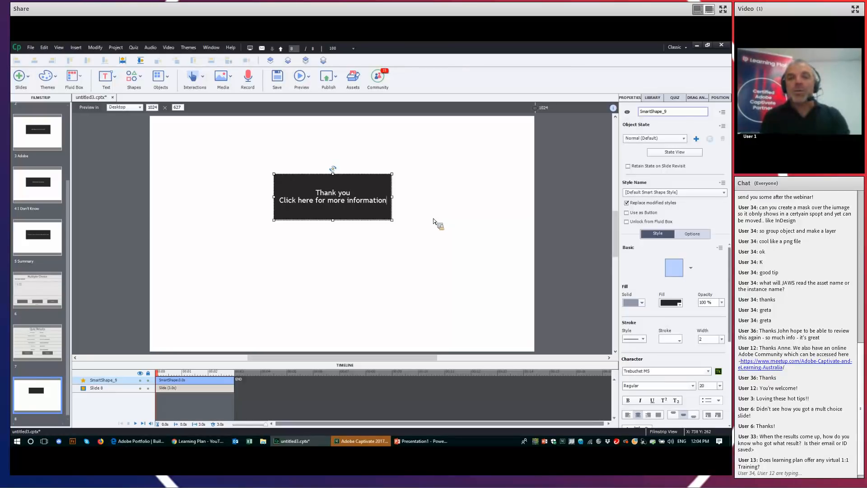
pyautogui.click(434, 221)
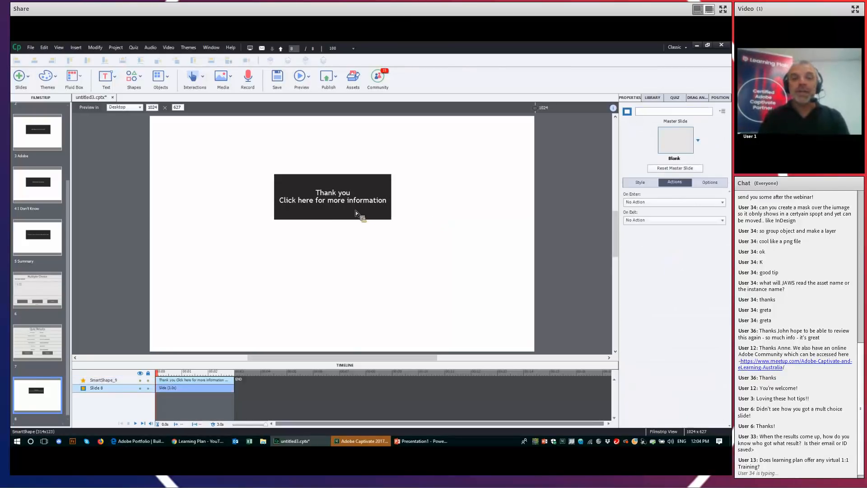
# Apply the Standard Button style to the Thank you rectangle, and turn it into a button with its actions displayed
pyautogui.click(349, 202)
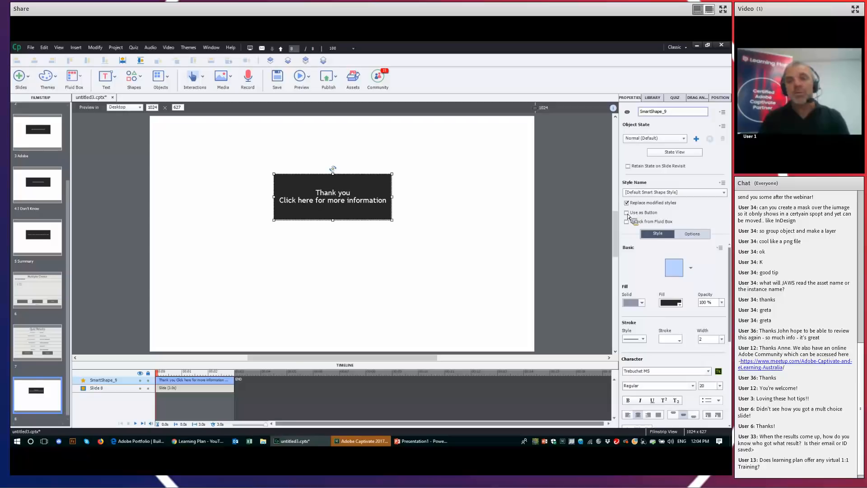
pyautogui.click(654, 192)
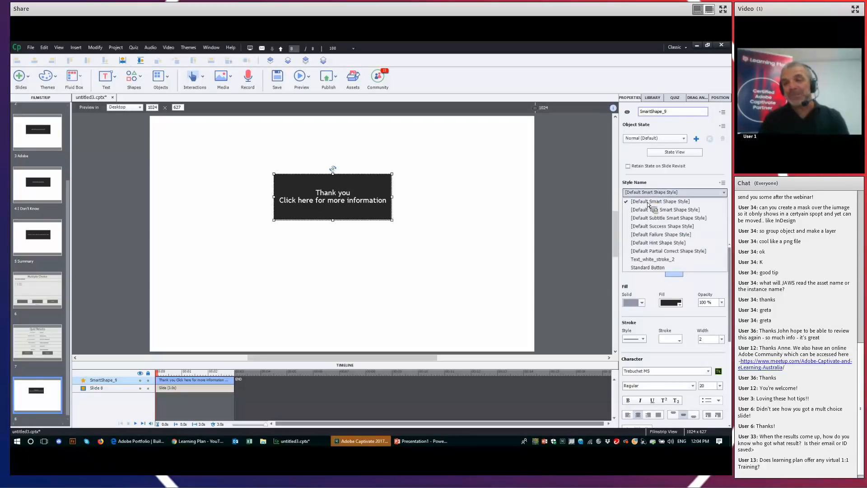
pyautogui.click(645, 268)
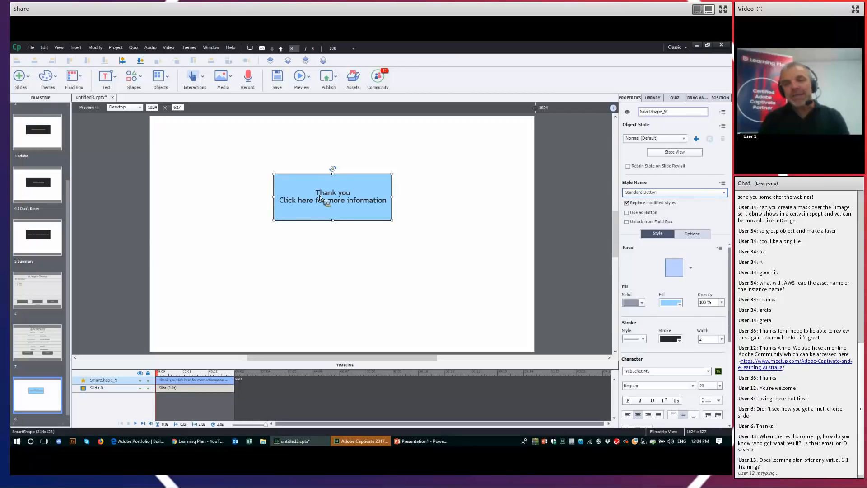
pyautogui.click(627, 213)
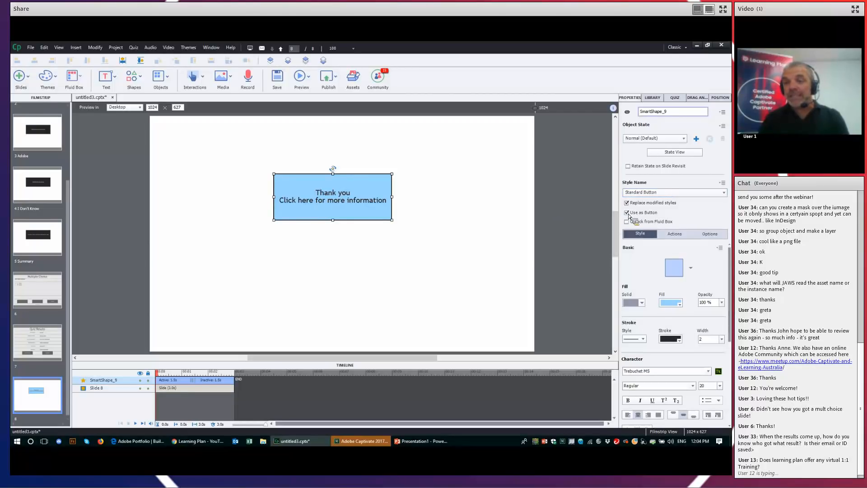
pyautogui.click(675, 235)
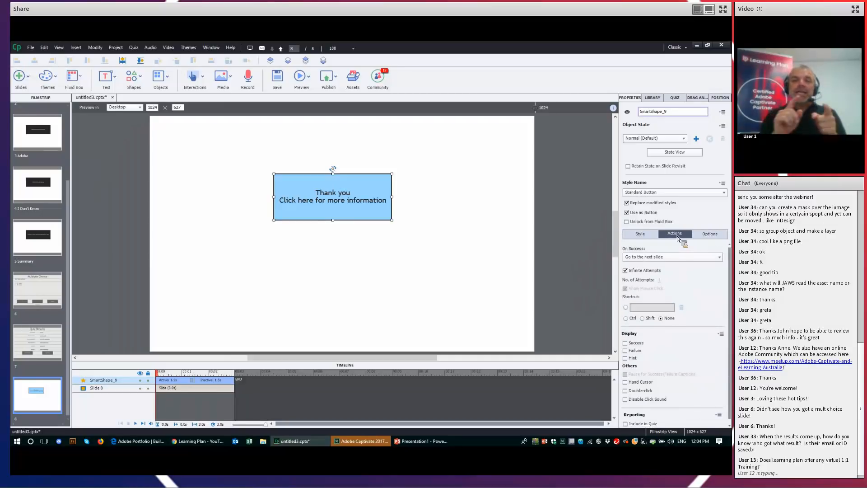
# Switch to Chrome to copy the address of the Learning Plan YouTube channel, and return to Captivate
pyautogui.click(197, 441)
pyautogui.click(137, 59)
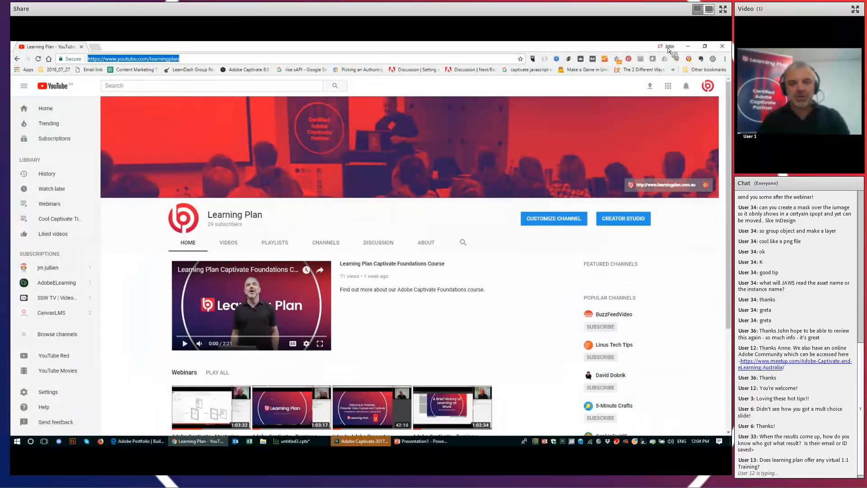
pyautogui.click(687, 46)
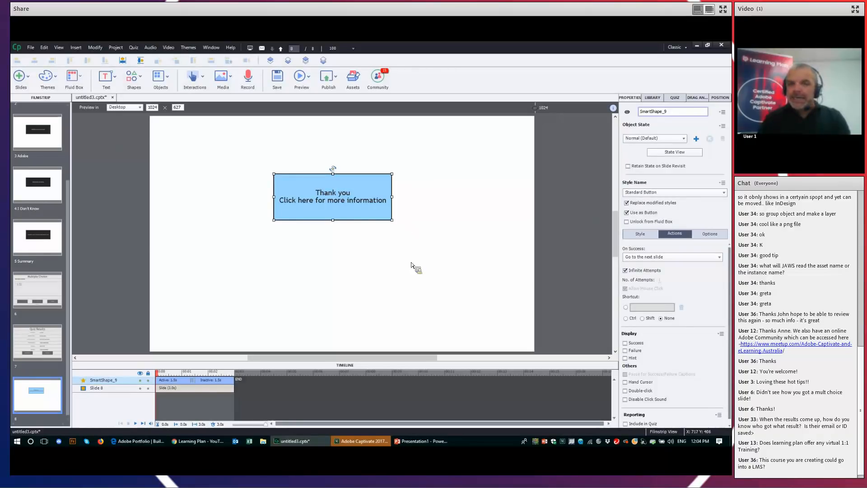
pyautogui.click(199, 440)
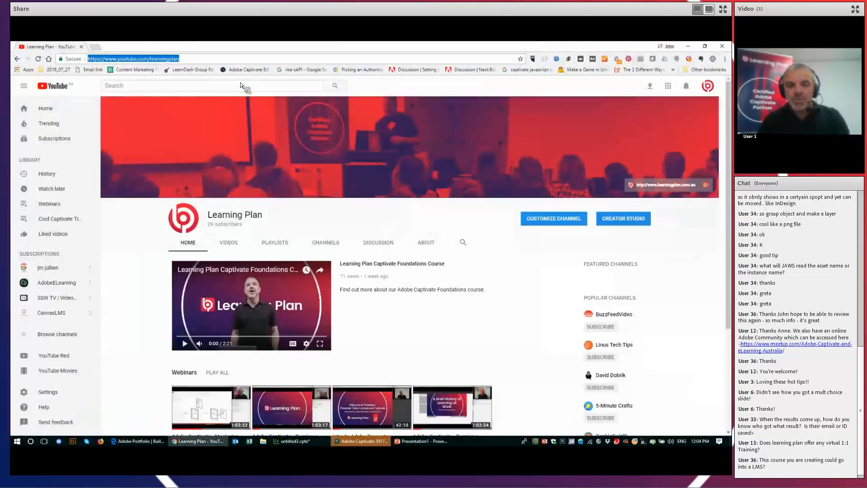
pyautogui.rightClick(136, 59)
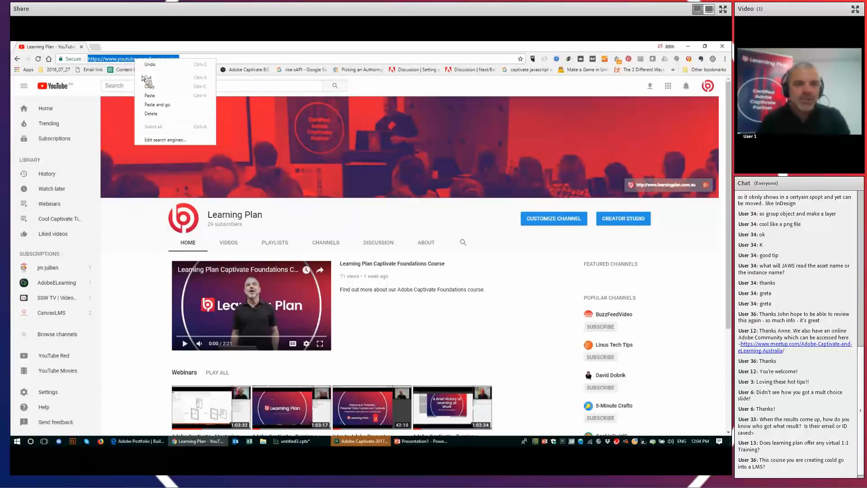
pyautogui.rightClick(121, 59)
pyautogui.click(145, 87)
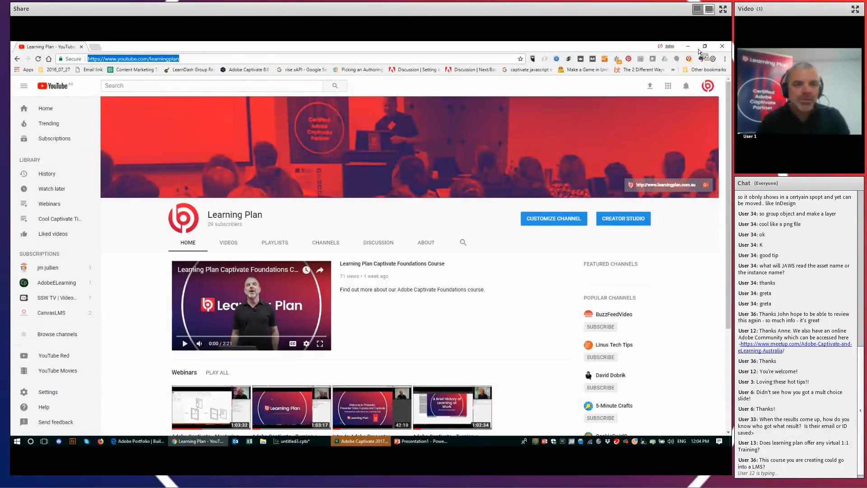
pyautogui.click(693, 47)
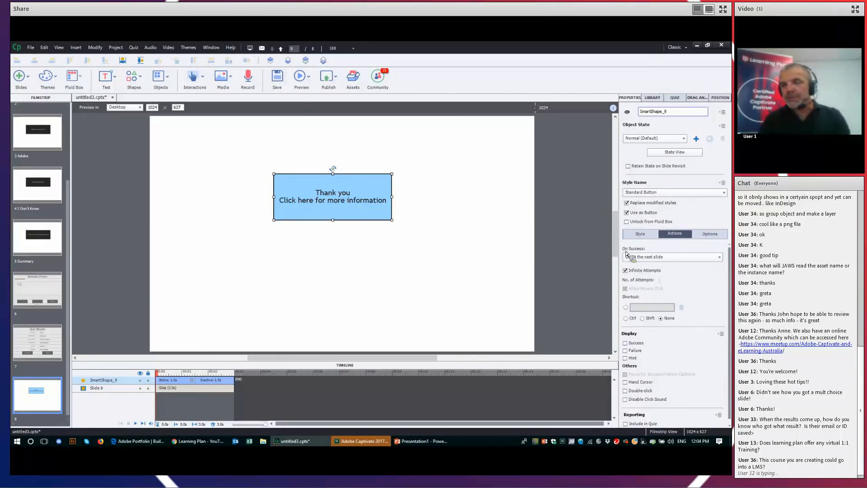
pyautogui.click(659, 258)
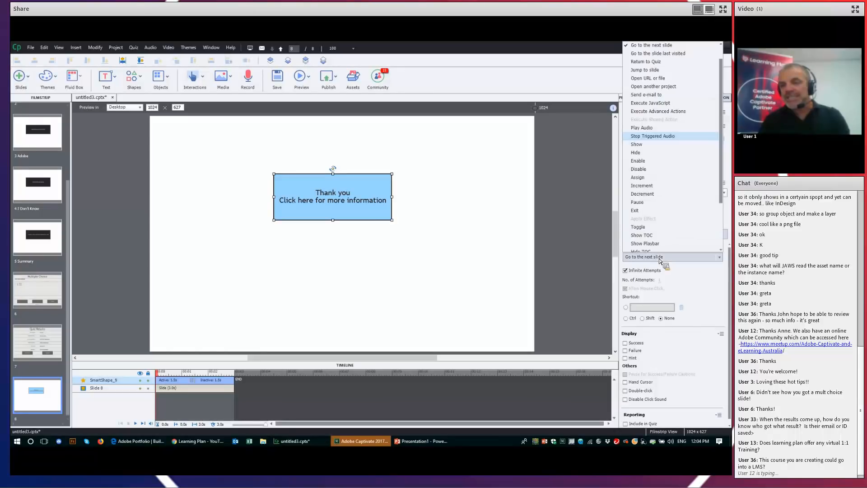
pyautogui.click(655, 79)
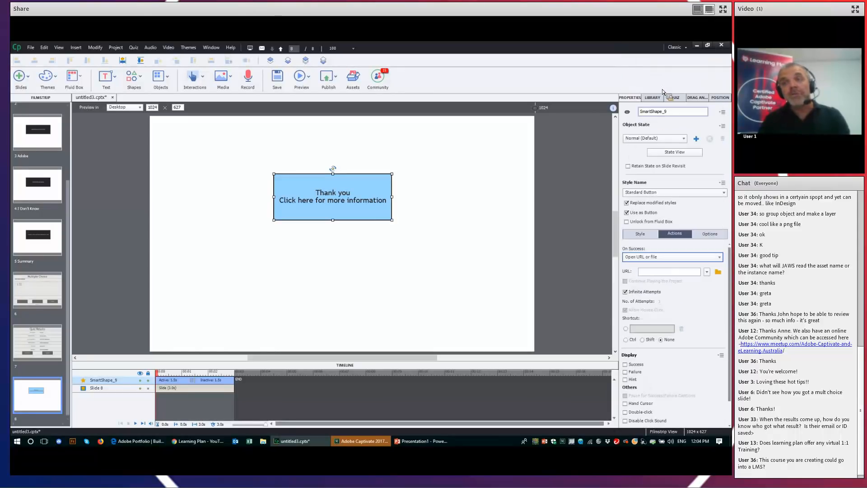
pyautogui.click(650, 272)
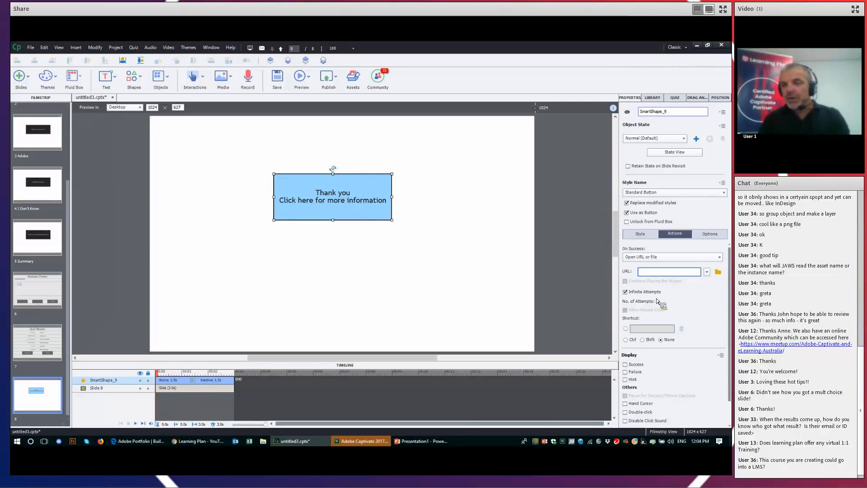
pyautogui.rightClick(650, 273)
pyautogui.click(651, 273)
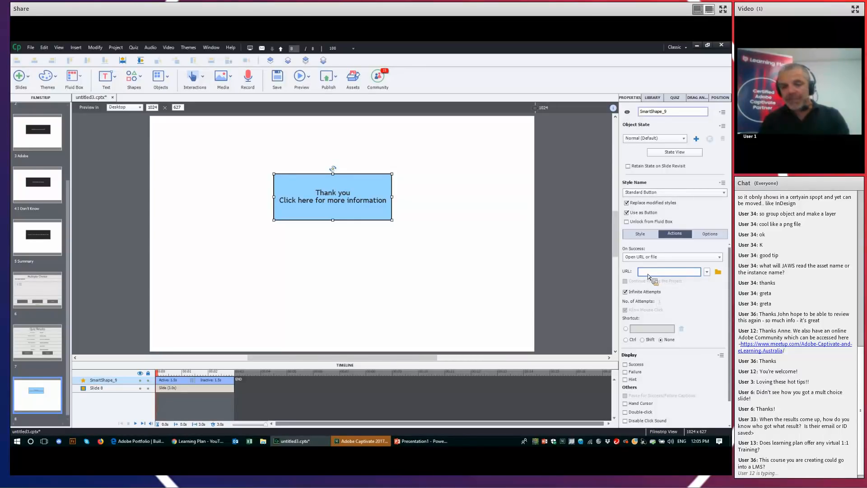
pyautogui.hotkey('ctrl', 'v')
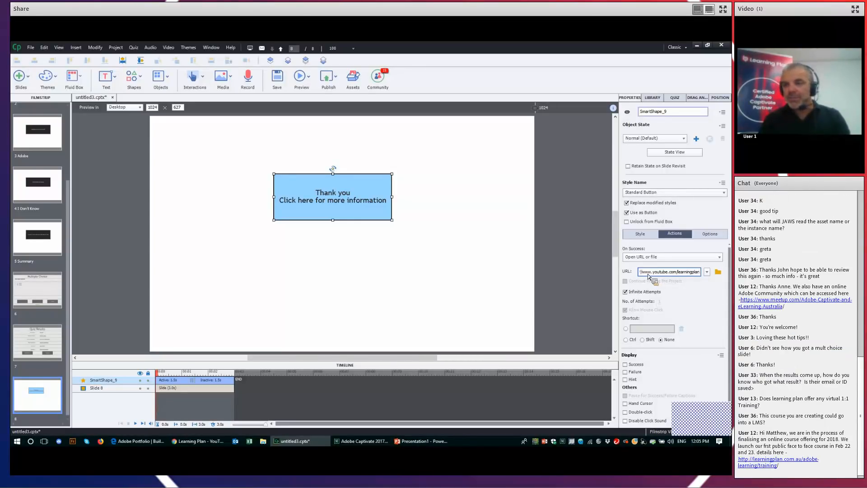
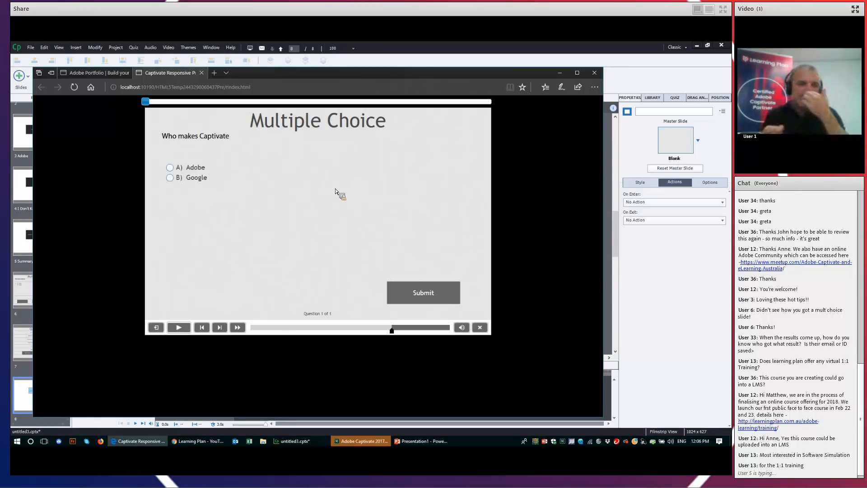
# Test the quiz in the browser preview by submitting the answer Google and continuing past the Quiz Results to the last slide
pyautogui.click(194, 179)
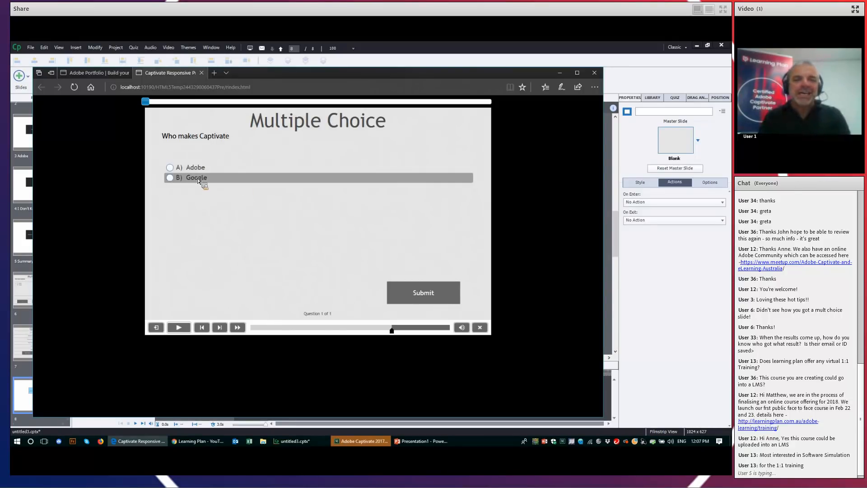
pyautogui.click(197, 178)
pyautogui.click(428, 294)
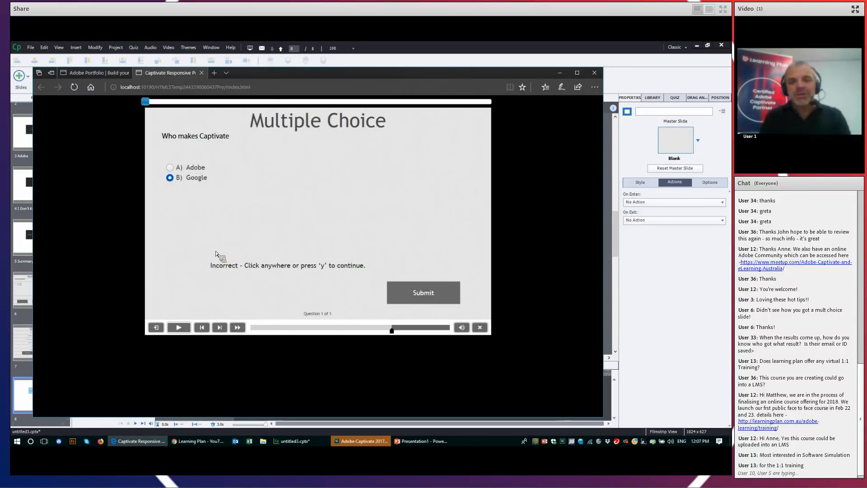
pyautogui.click(320, 268)
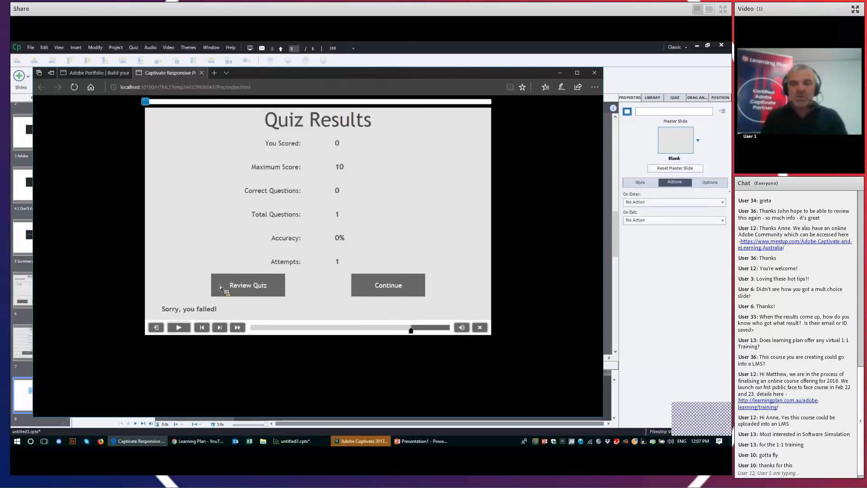
pyautogui.click(394, 287)
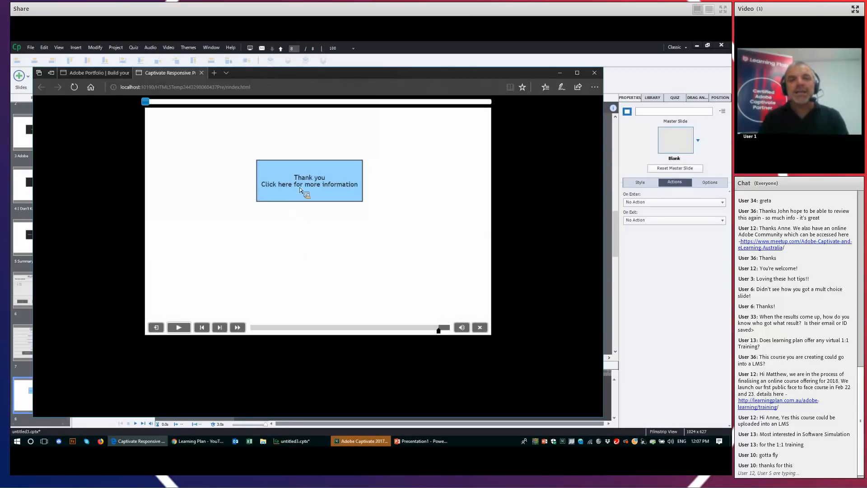
# Test the Thank you button's link in the browser preview, and return to the Captivate project
pyautogui.click(310, 181)
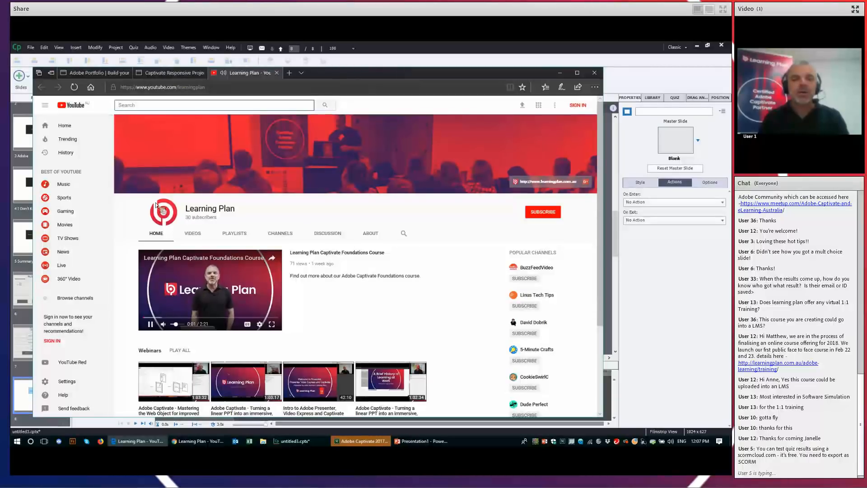
pyautogui.click(159, 73)
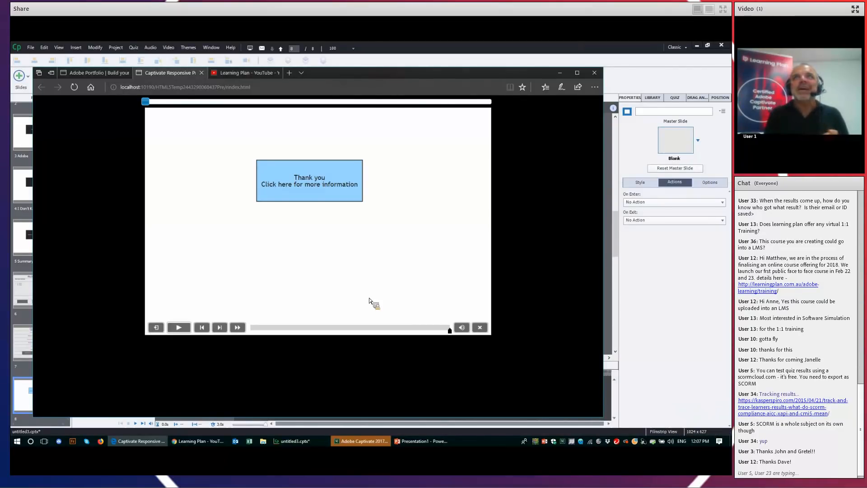
pyautogui.click(381, 62)
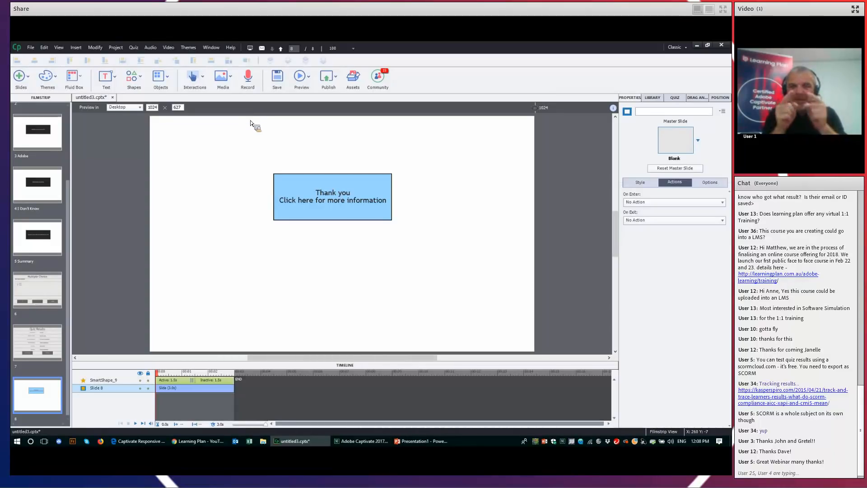
# Enable reporting for this project in the quiz preferences
pyautogui.click(137, 48)
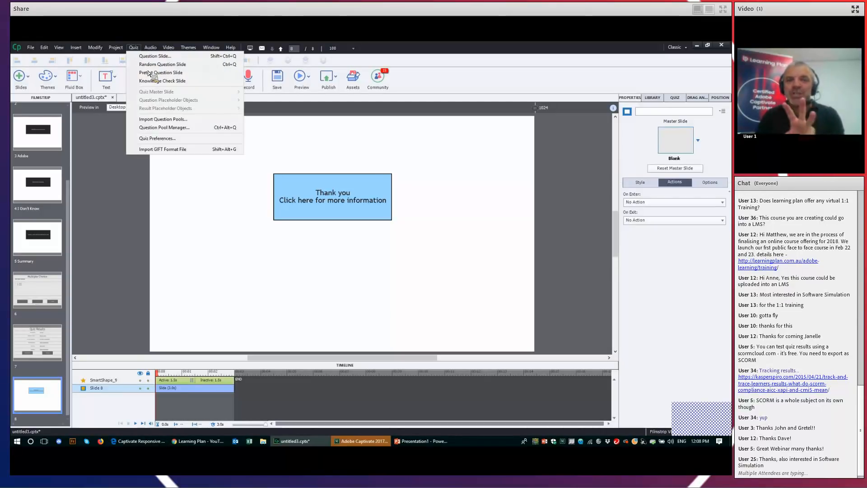
pyautogui.click(157, 141)
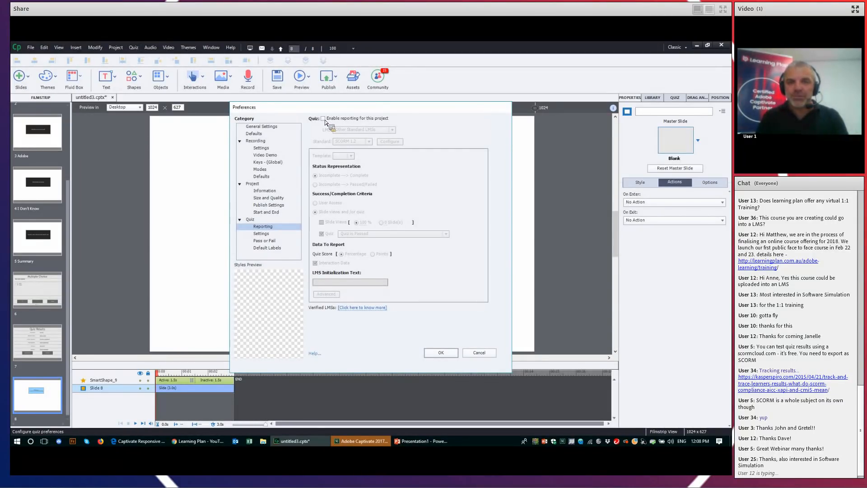
pyautogui.click(322, 119)
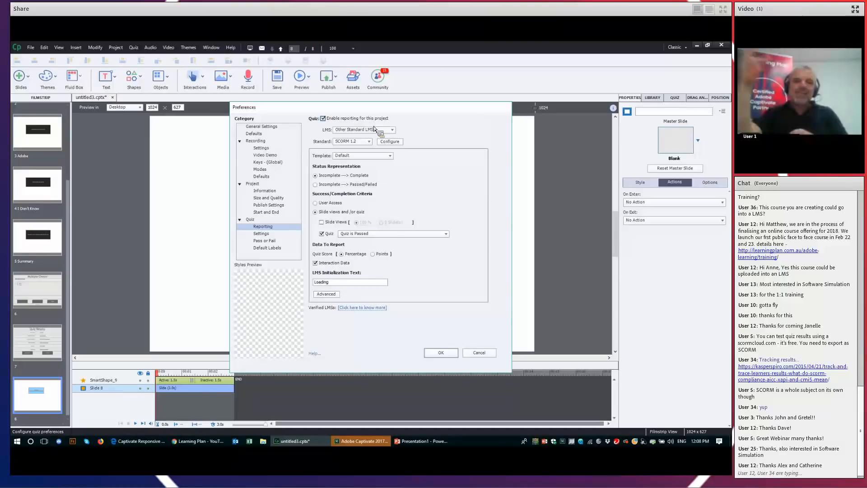
pyautogui.moveTo(381, 109); pyautogui.dragTo(373, 97)
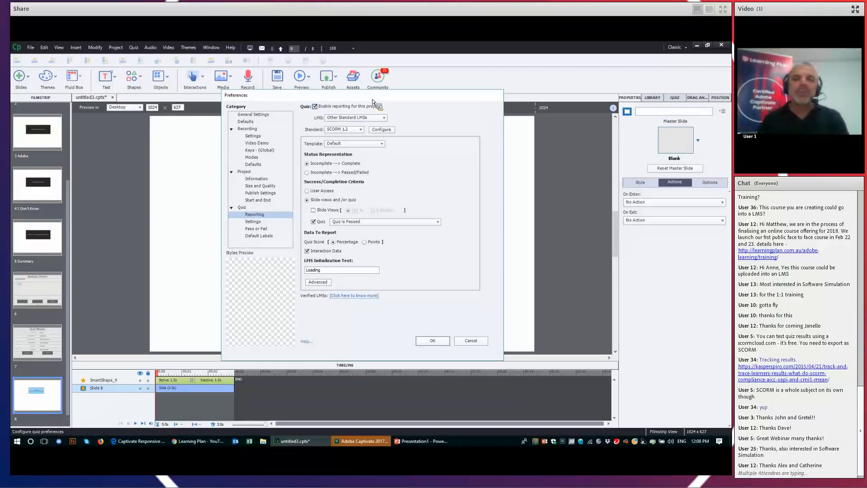
# Review the SCORM 1.2 manifest settings and the available reporting standards, leaving both as they are
pyautogui.click(382, 129)
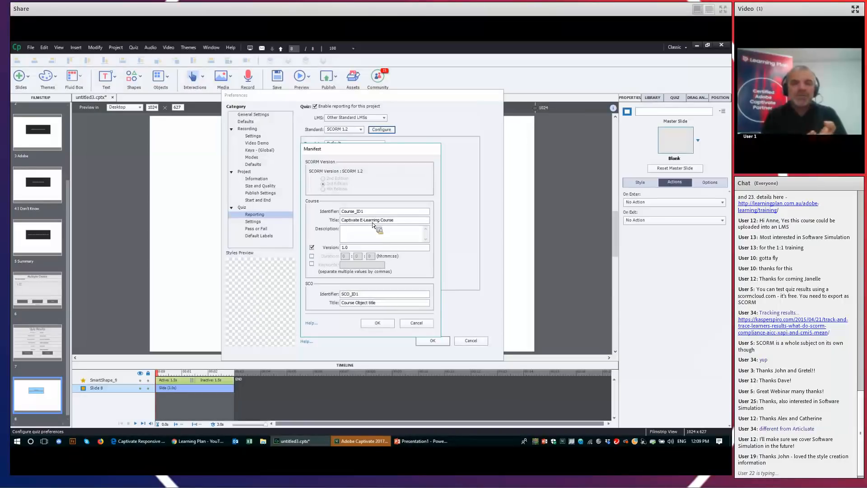
pyautogui.moveTo(364, 148); pyautogui.dragTo(376, 138)
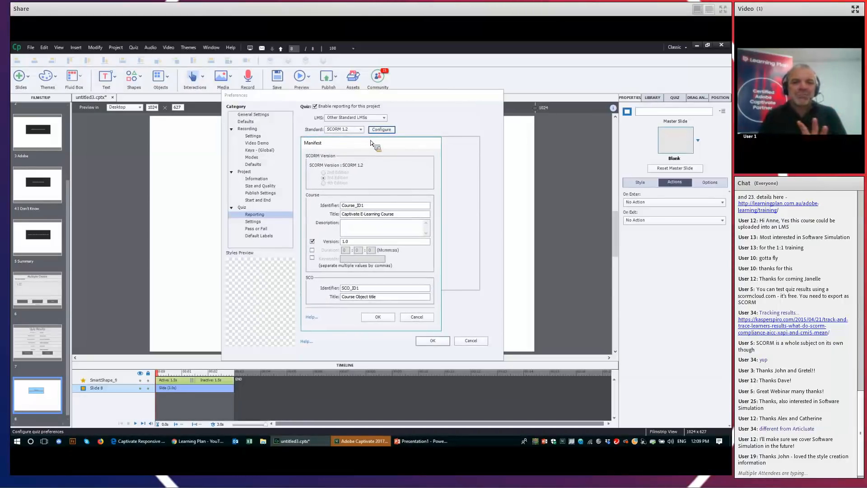
pyautogui.click(417, 317)
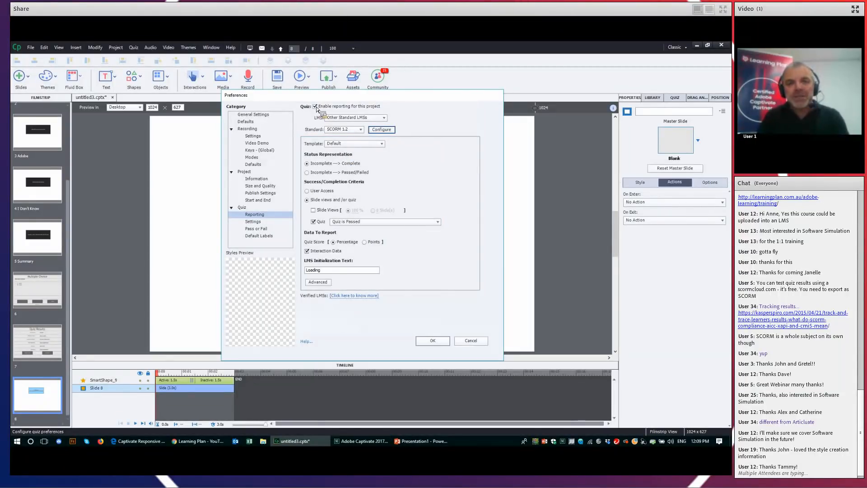
pyautogui.click(378, 130)
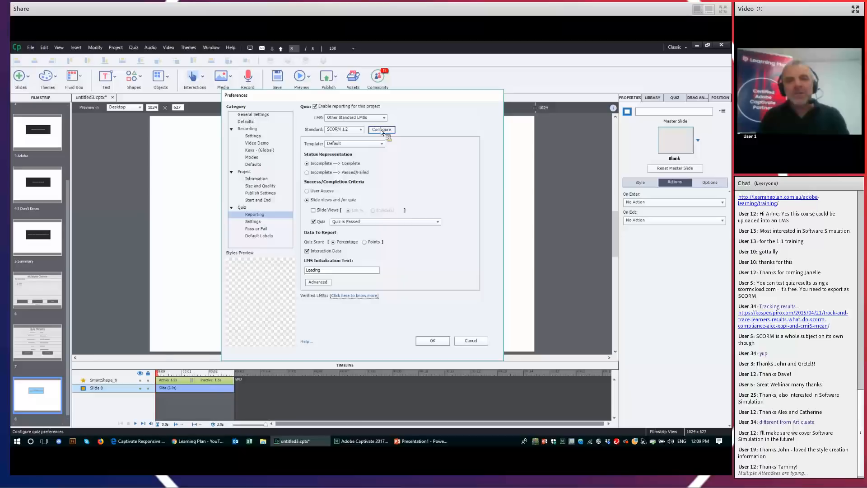
pyautogui.click(347, 130)
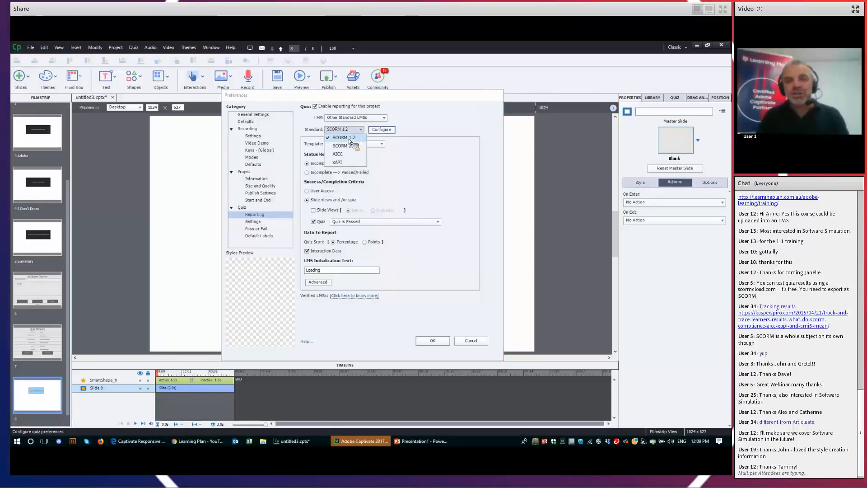
pyautogui.click(349, 131)
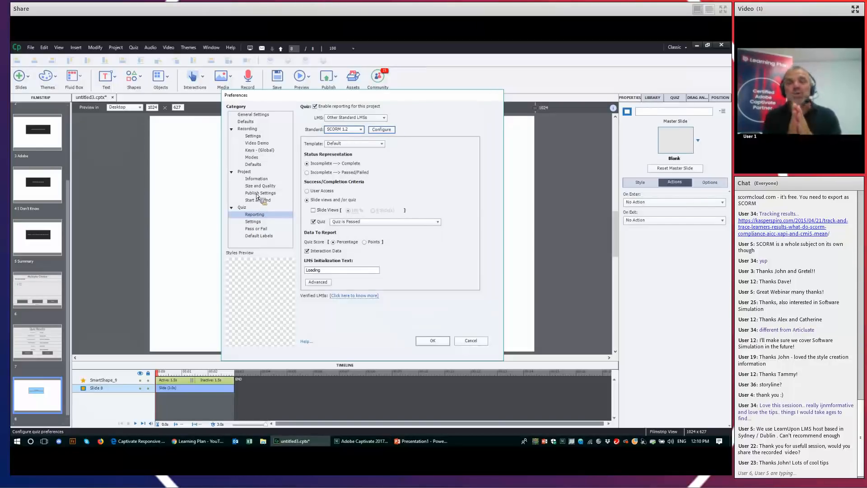
# Switch to Chrome to view the learningplan.com.au website in a new tab, and return to Captivate's preferences
pyautogui.click(198, 443)
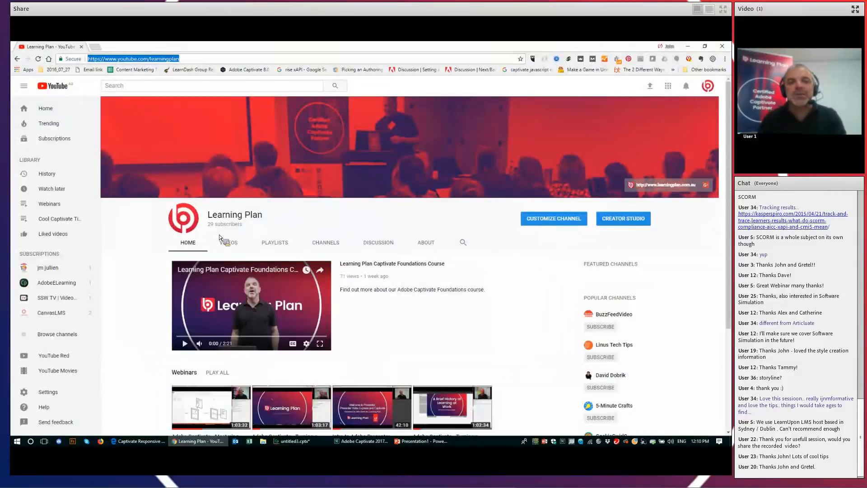
pyautogui.moveTo(371, 232); pyautogui.dragTo(99, 50)
pyautogui.write('learningplan.com.au')
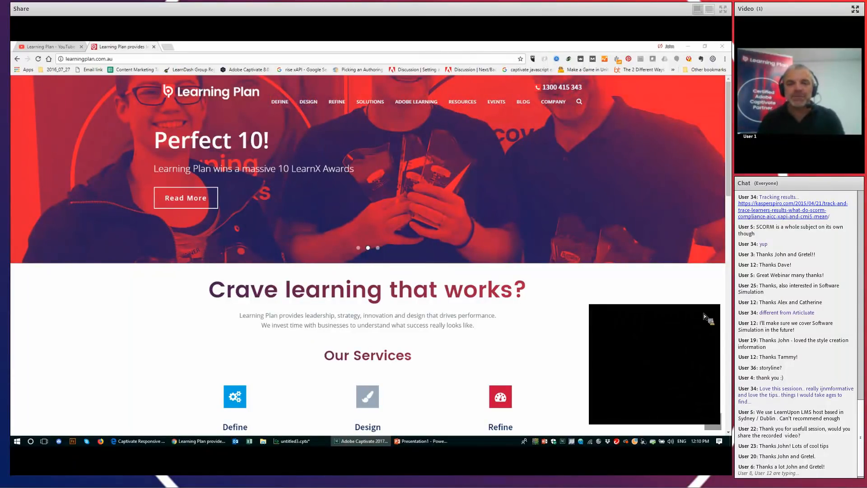
pyautogui.click(701, 310)
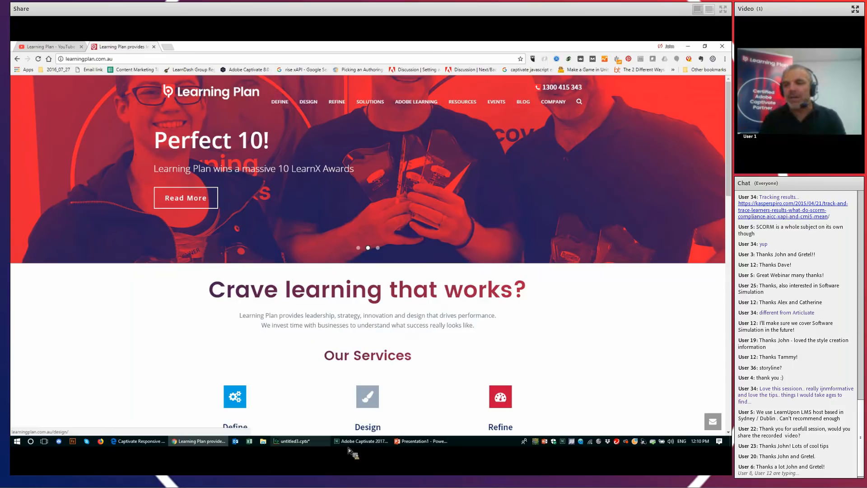
pyautogui.click(688, 46)
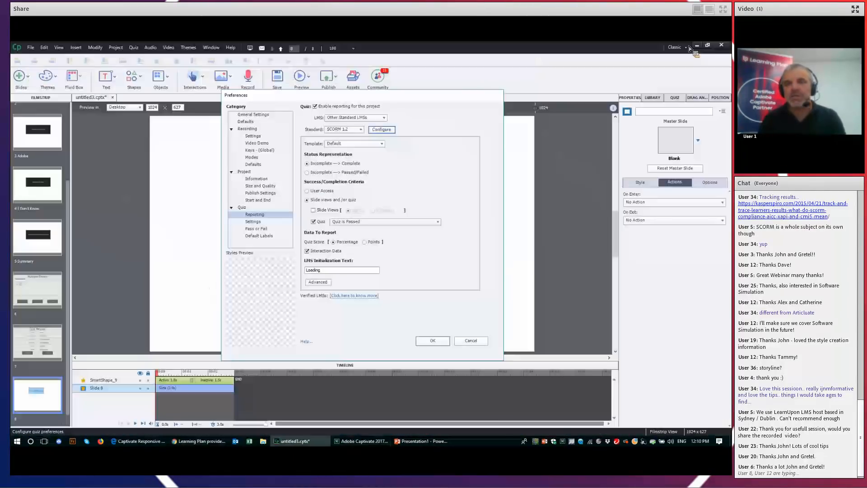